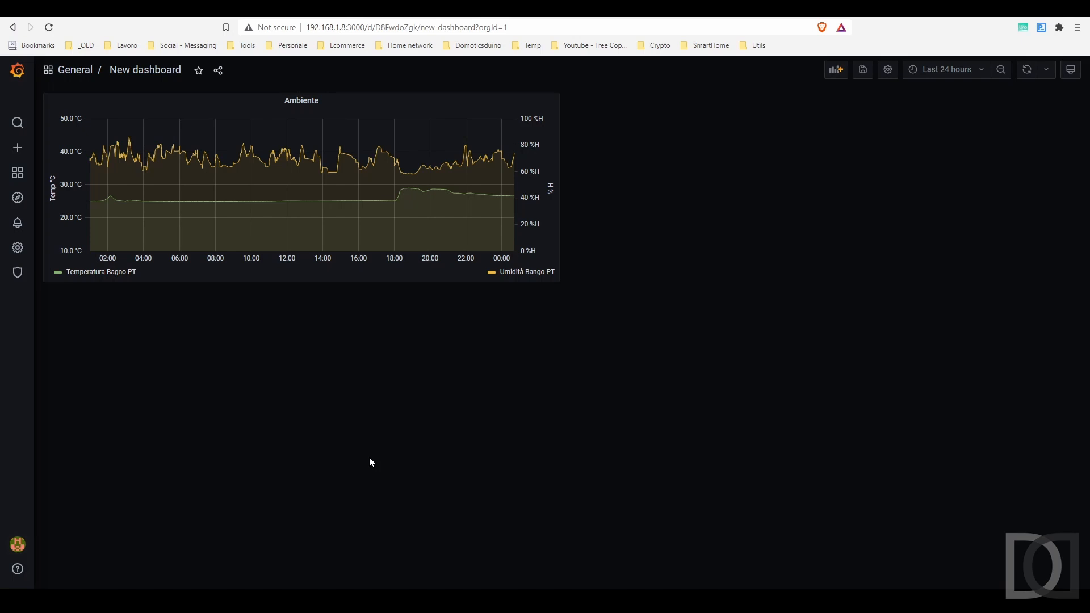
Add a new panel to the Grafana dashboard alongside the Ambiente temperature and humidity chart
click(837, 72)
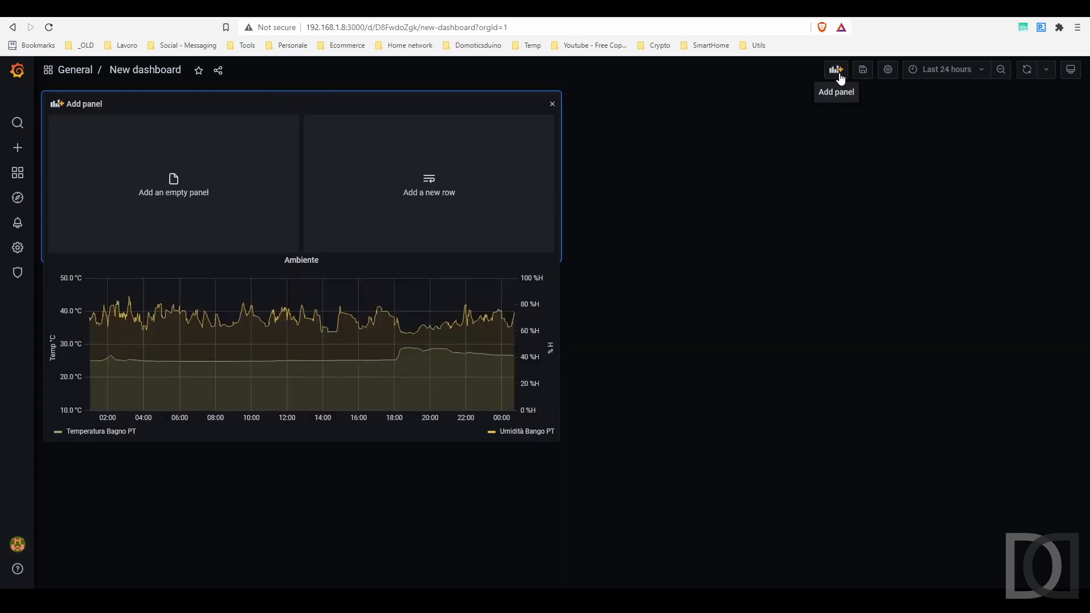
Add an empty panel that queries the network_ping measurement
click(184, 198)
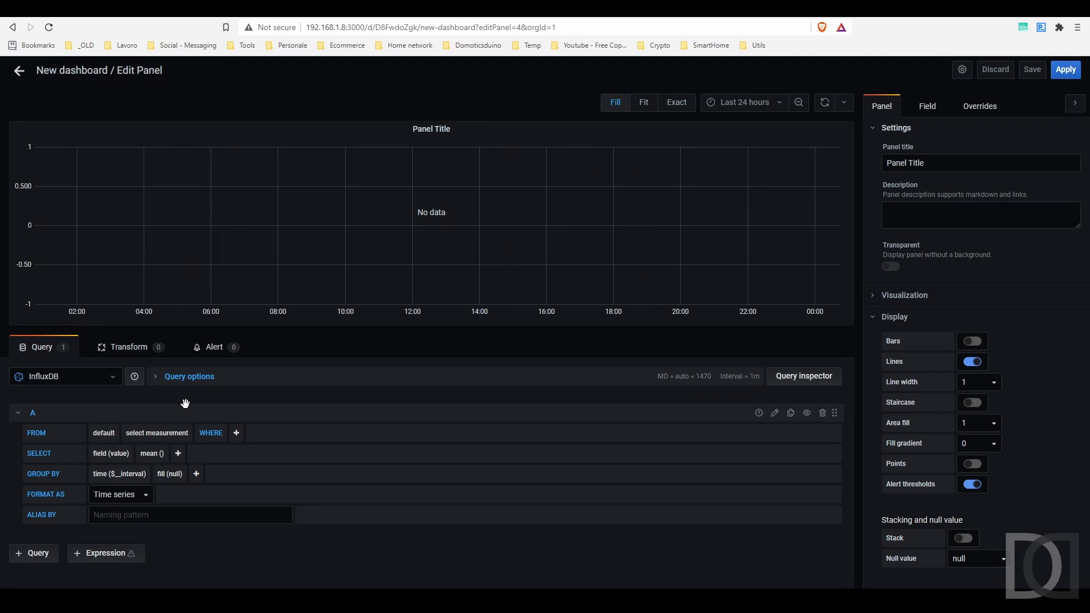
click(161, 433)
scroll(161, 432, down, 1)
scroll(182, 448, down, 1)
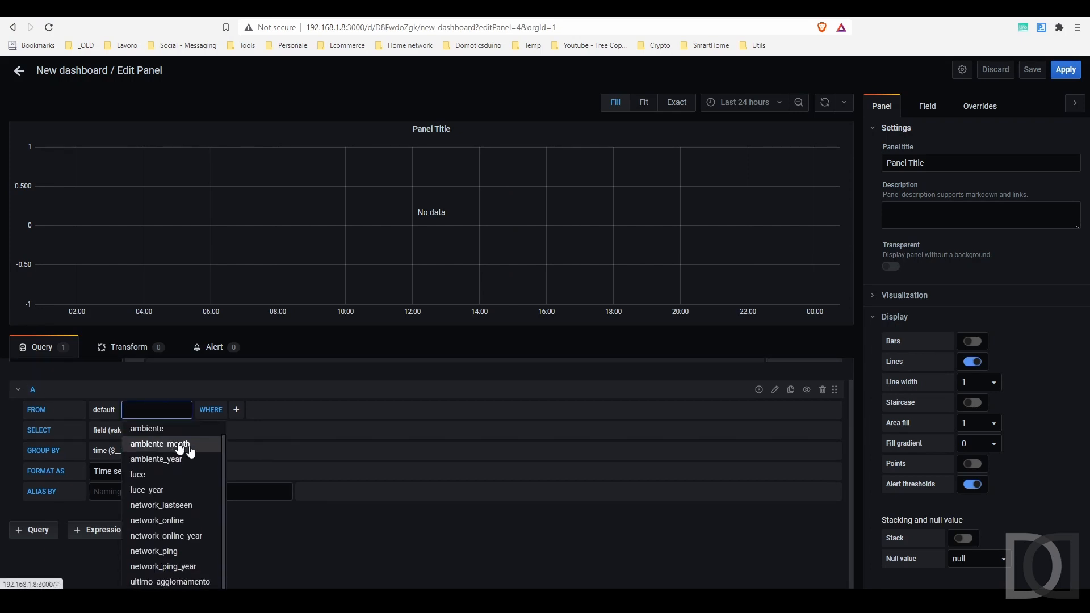
click(150, 550)
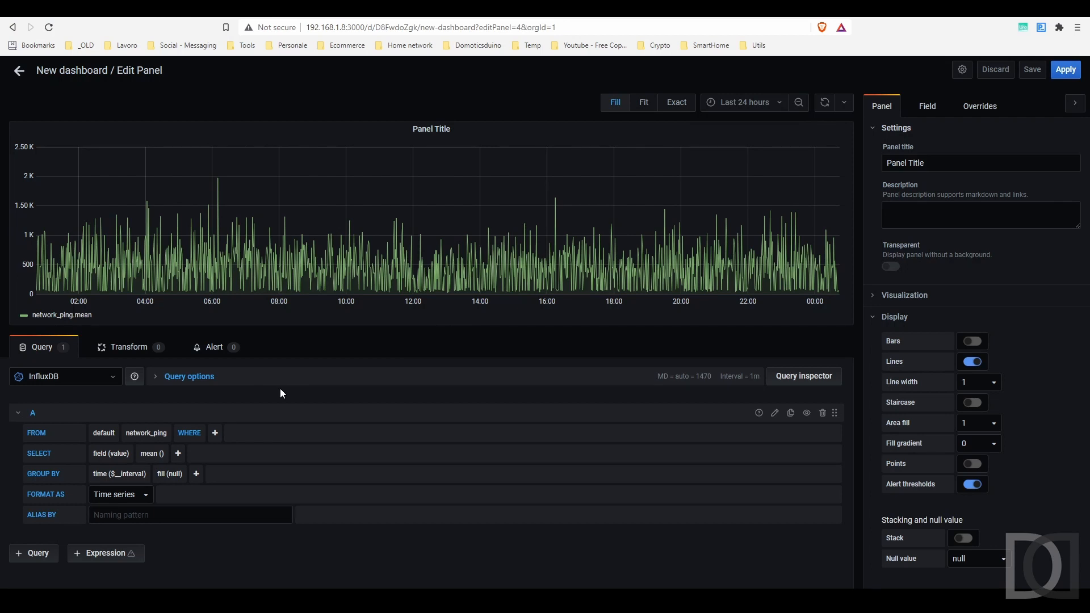
Show the last 2 days of data and start a WHERE tag filter
click(725, 106)
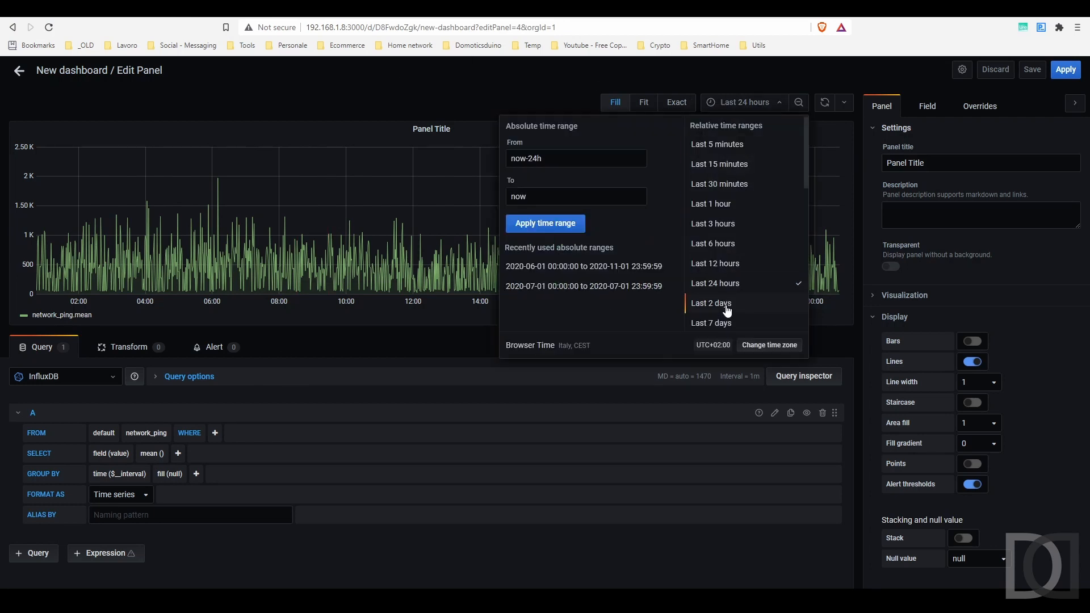
click(725, 307)
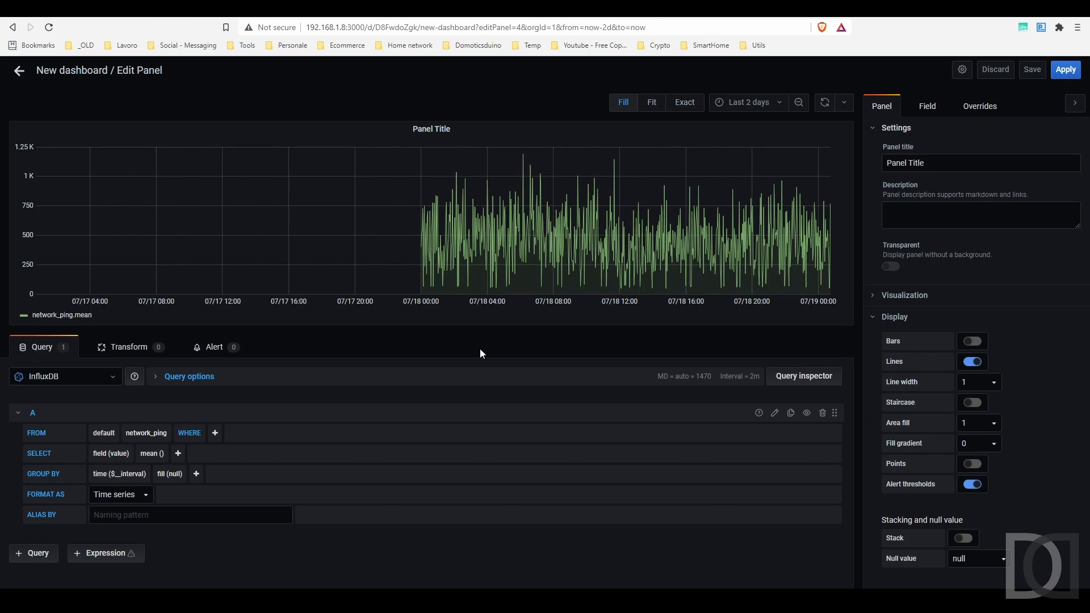
click(216, 435)
Filter the query to item ptPSGarageSonoffBasic03Latency over the last 24 hours
click(231, 451)
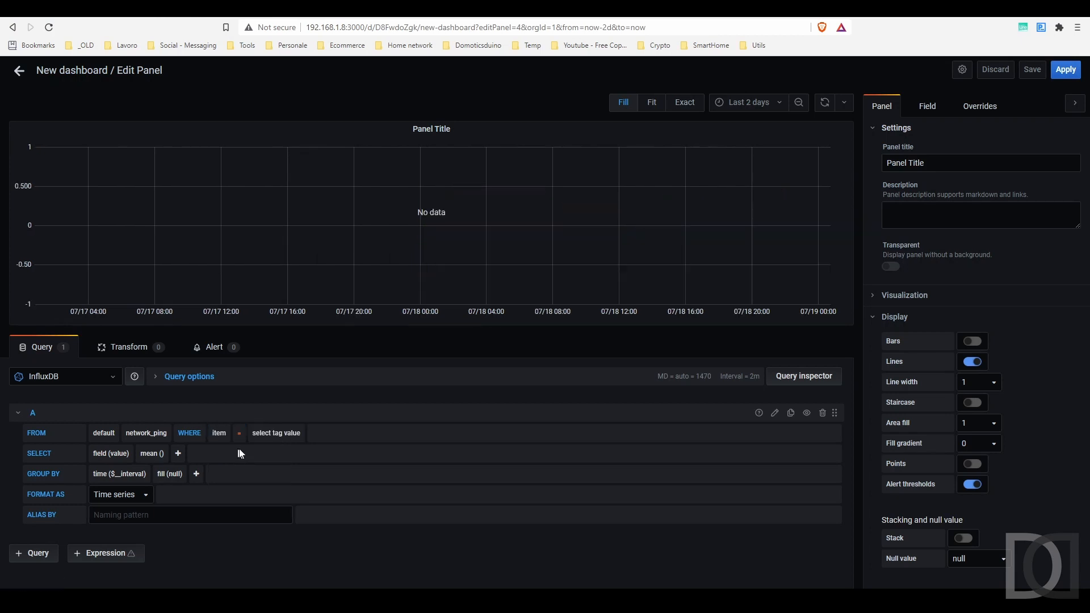
click(287, 433)
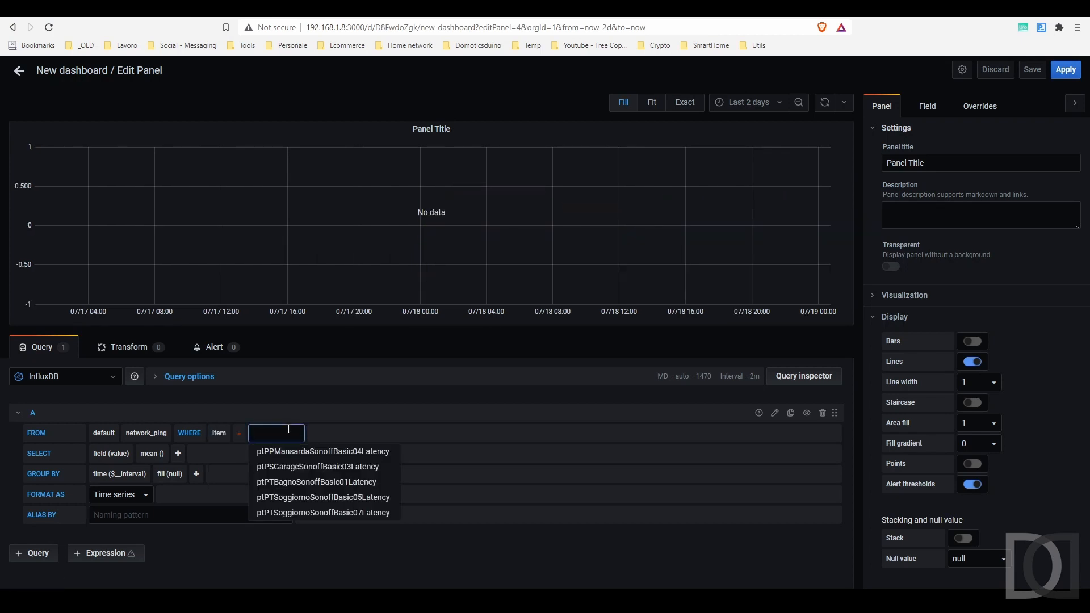
click(306, 468)
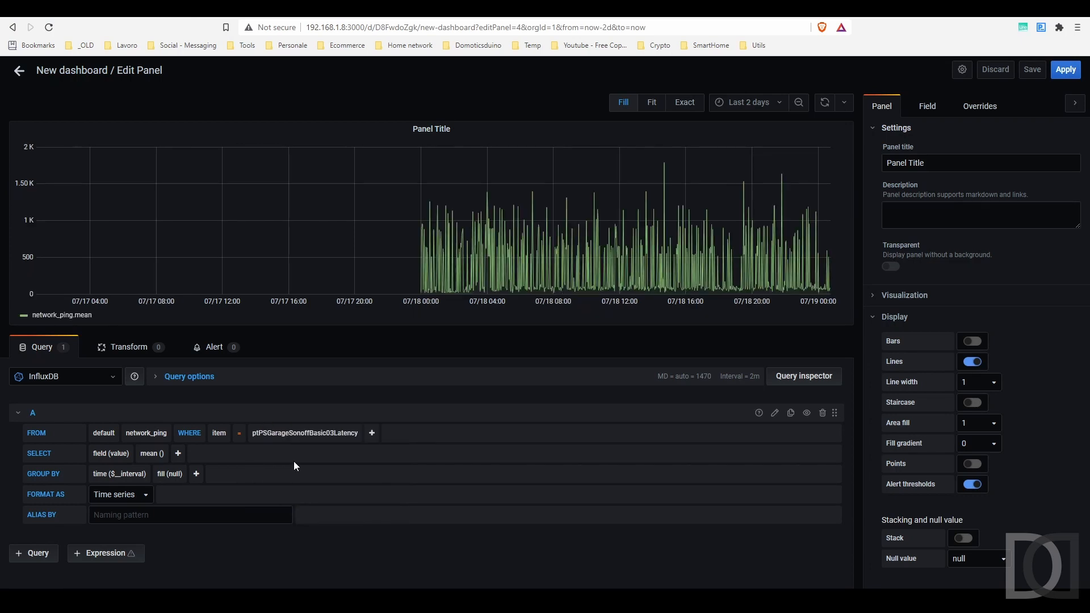
click(748, 102)
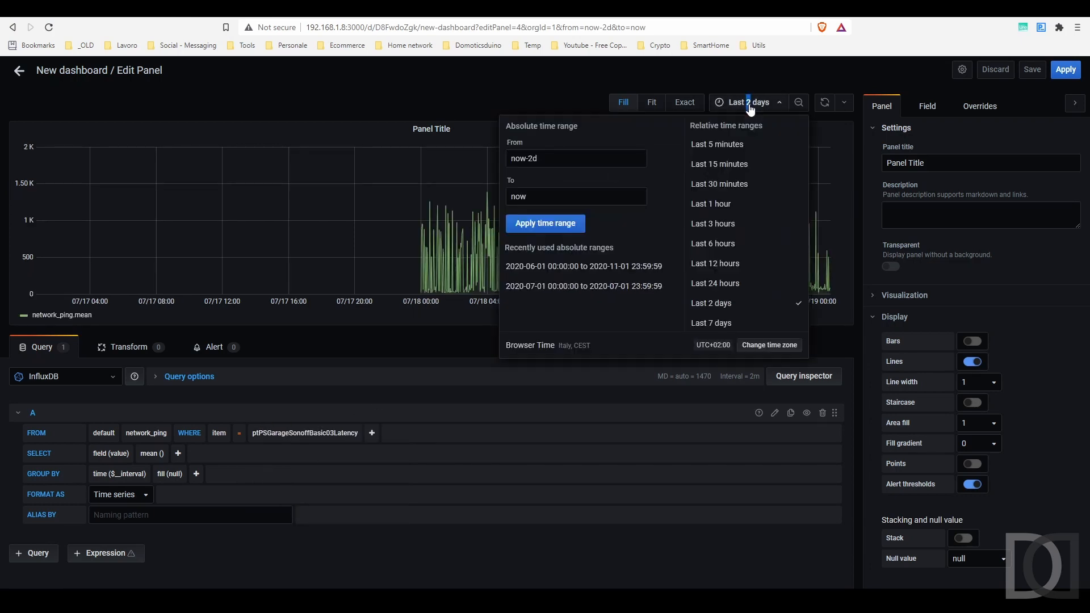
click(745, 283)
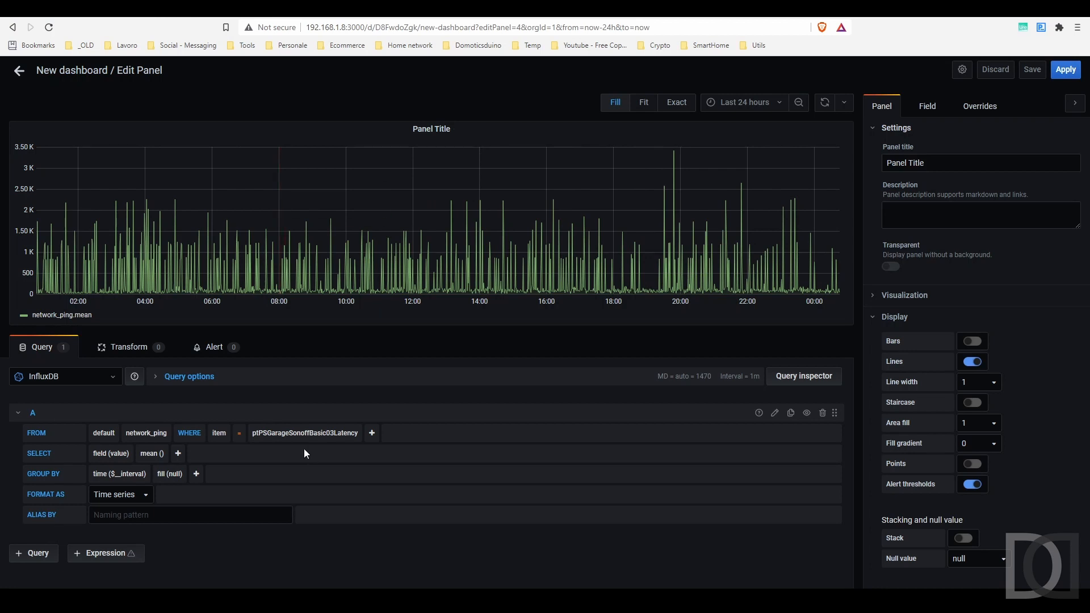
Compare items ptPTBagnoSonoffBasic01Latency, ptPTSoggiornoSonoffBasic07Latency and ptPTSoggiornoSonoffBasic05Latency in the filter
click(278, 434)
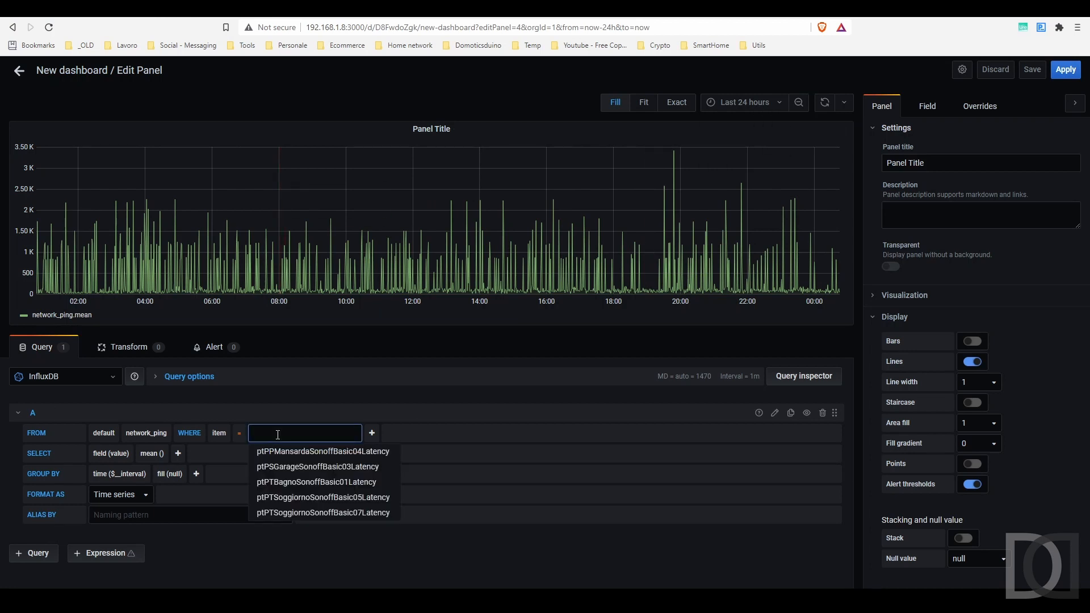
click(304, 482)
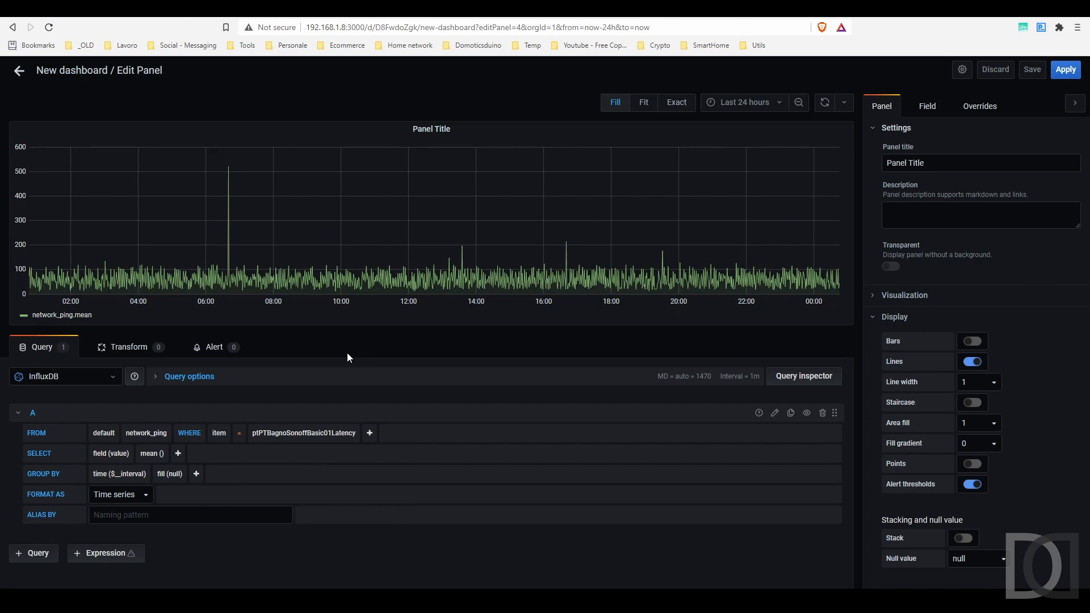
click(300, 433)
click(327, 446)
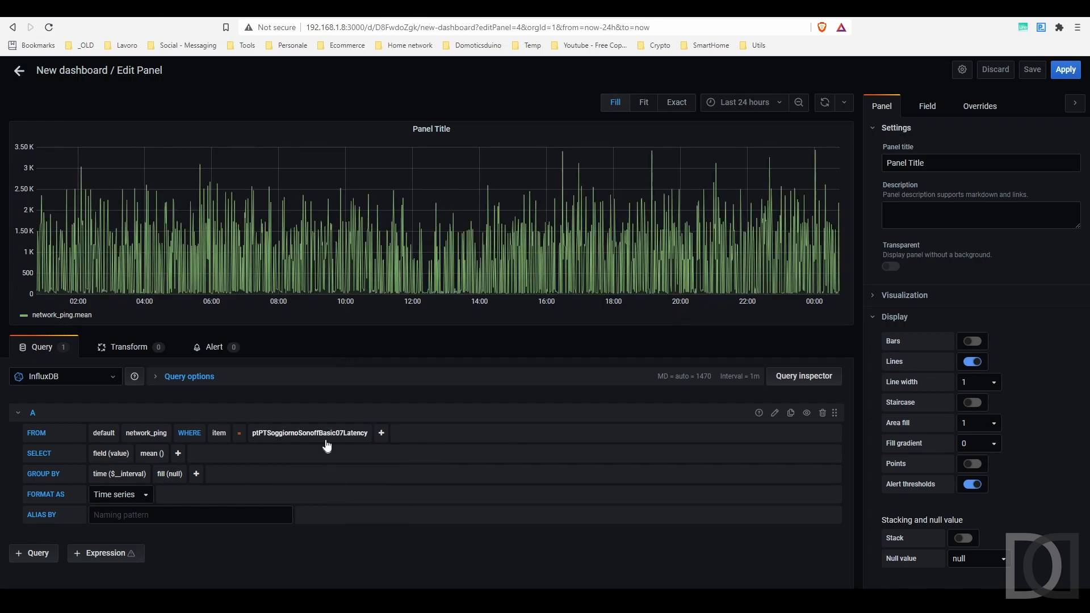
click(326, 433)
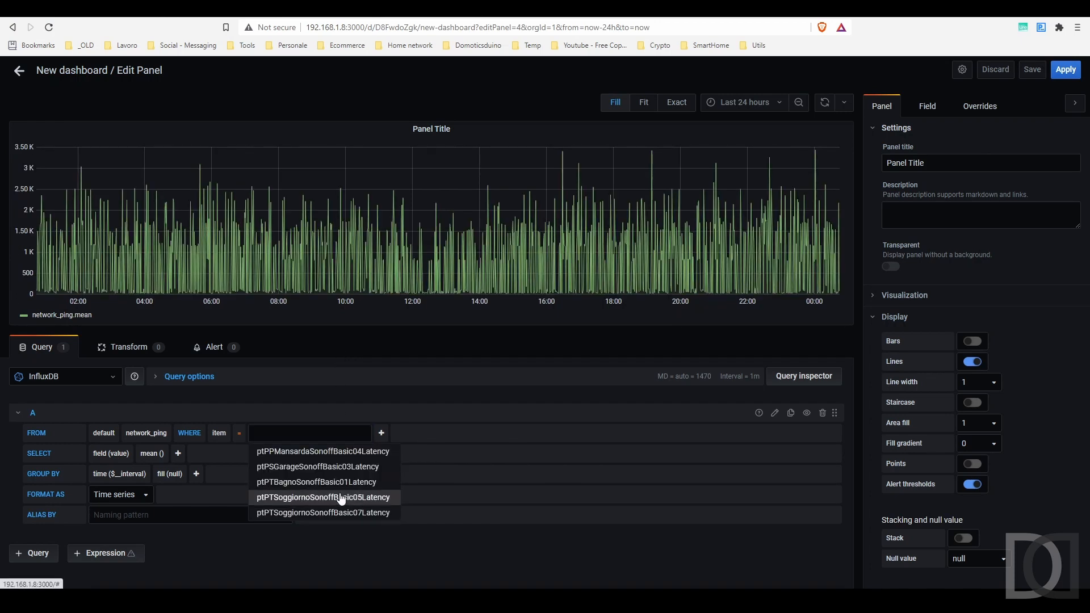
click(340, 497)
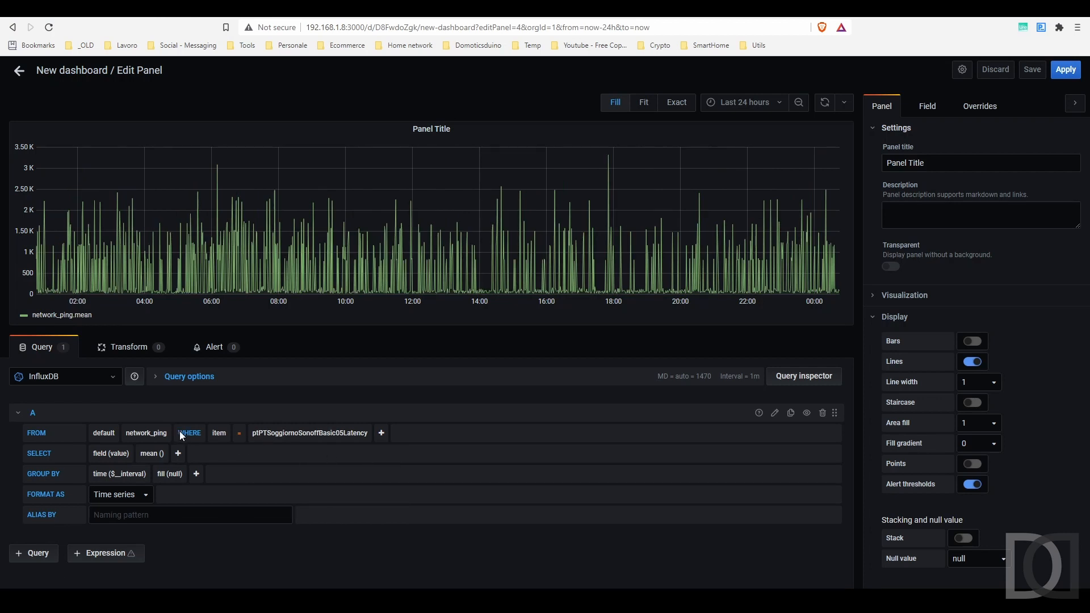
click(146, 433)
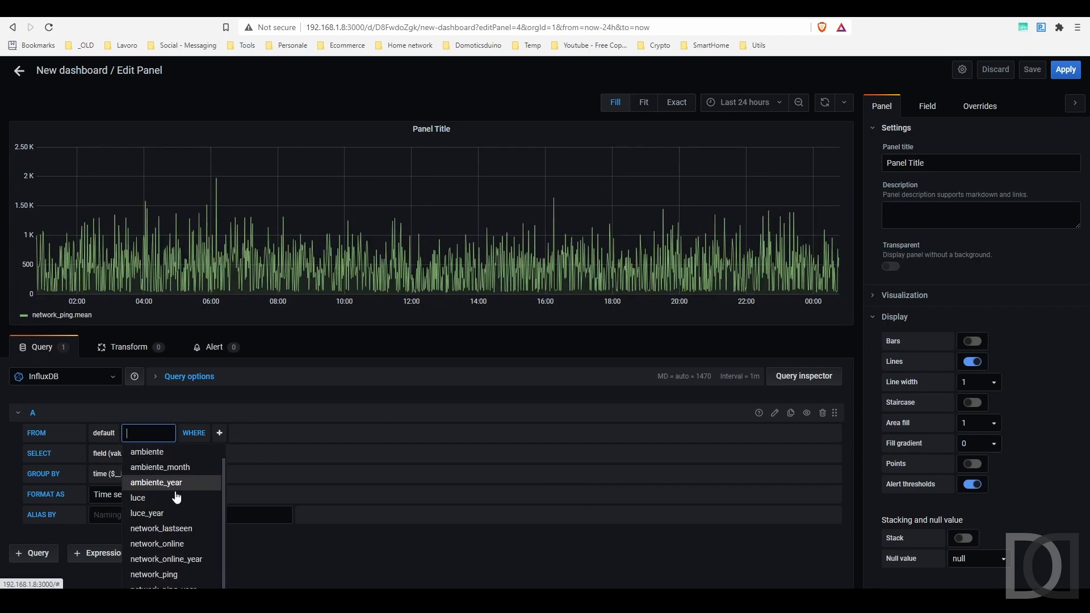
Graph the network_online measurement drawn as bars instead of lines
scroll(151, 519, down, 1)
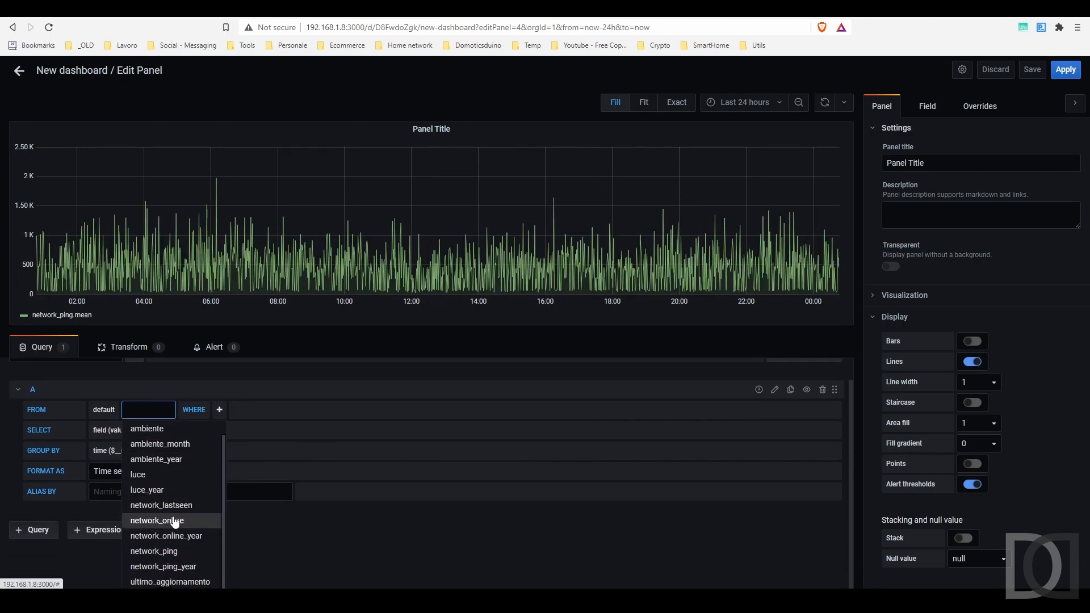
click(157, 520)
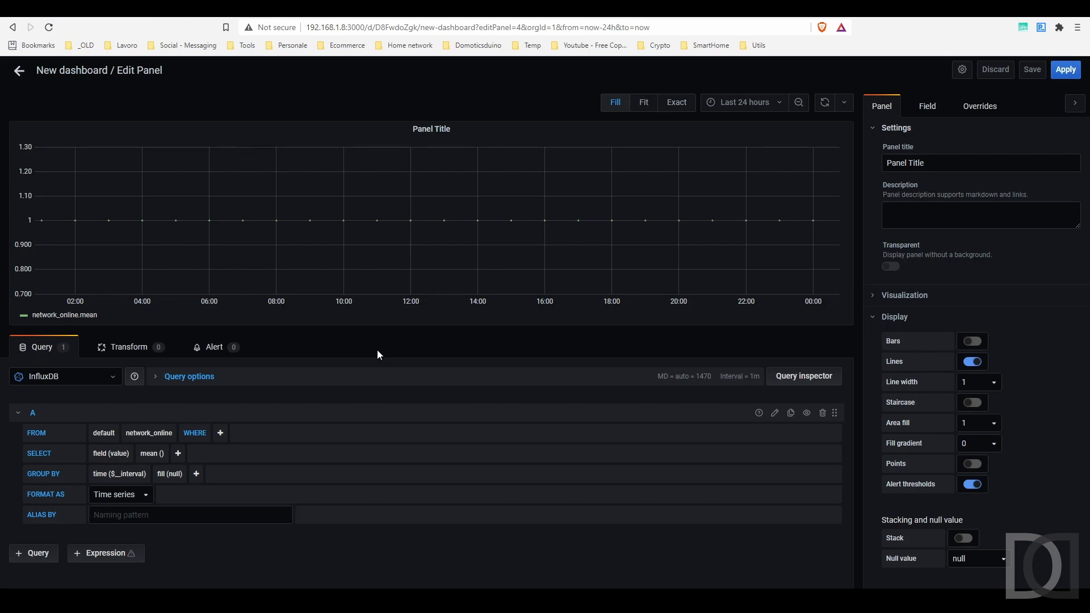
click(972, 341)
click(975, 364)
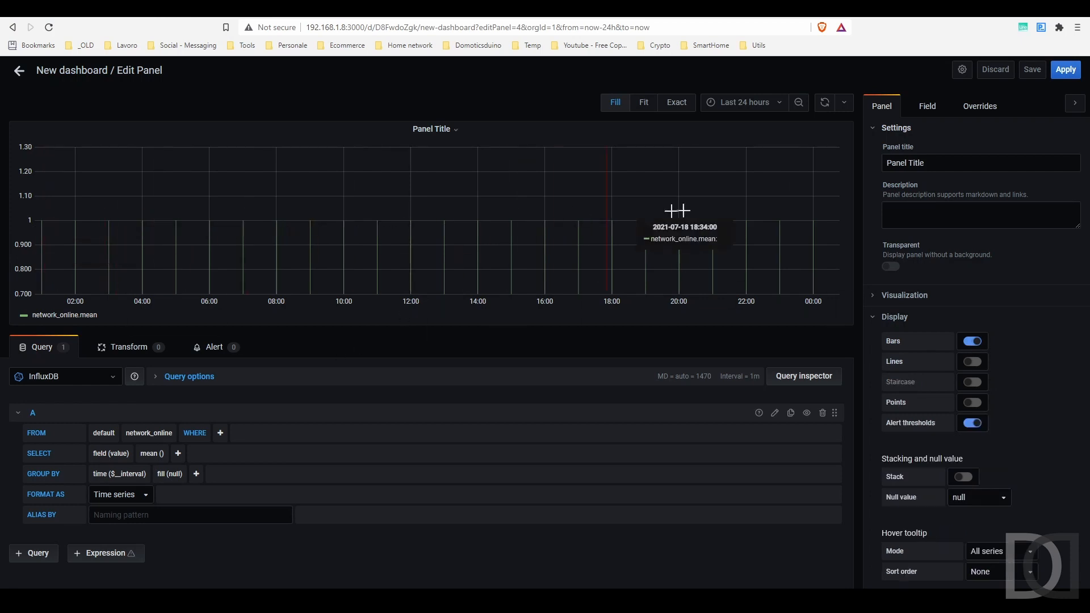
Remove mean() and GROUP BY time, and filter to item ptPPMansardaSonoffBasic04Online
click(152, 454)
click(160, 469)
click(103, 479)
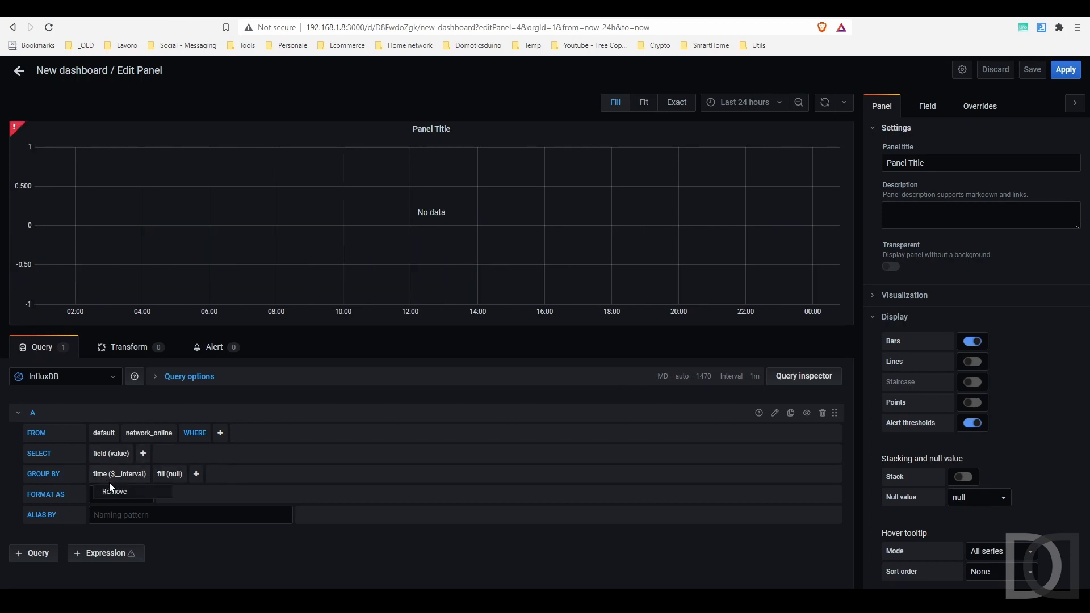
click(119, 493)
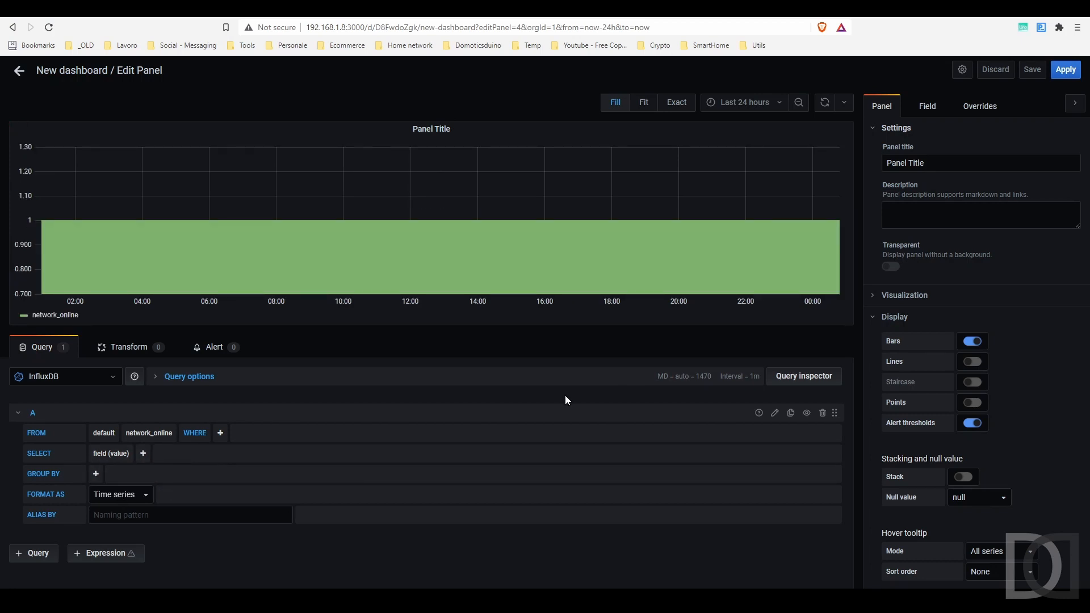
click(220, 432)
click(234, 450)
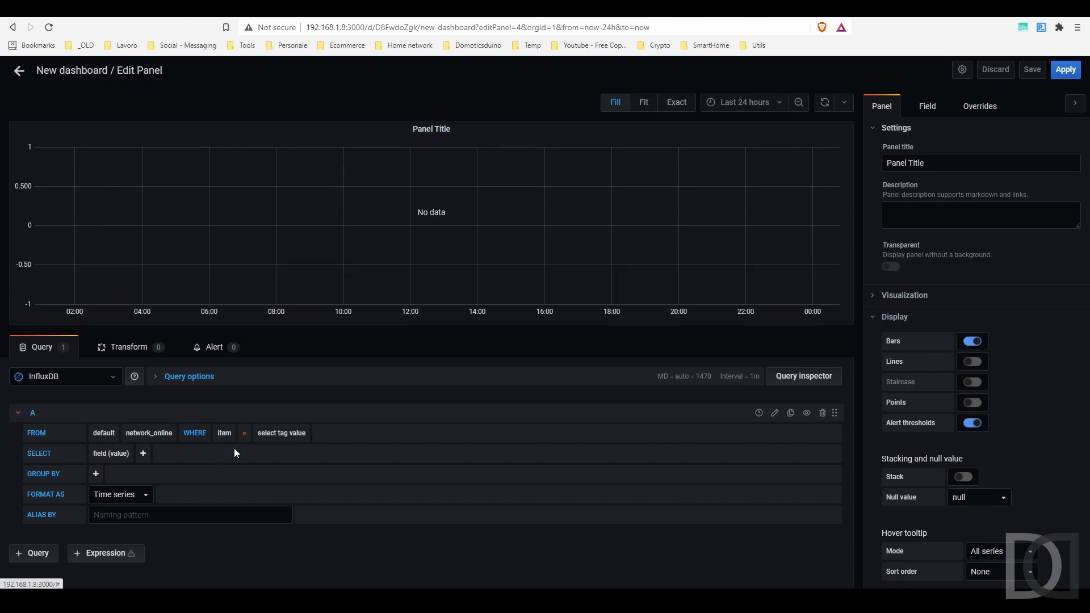
click(287, 433)
click(325, 458)
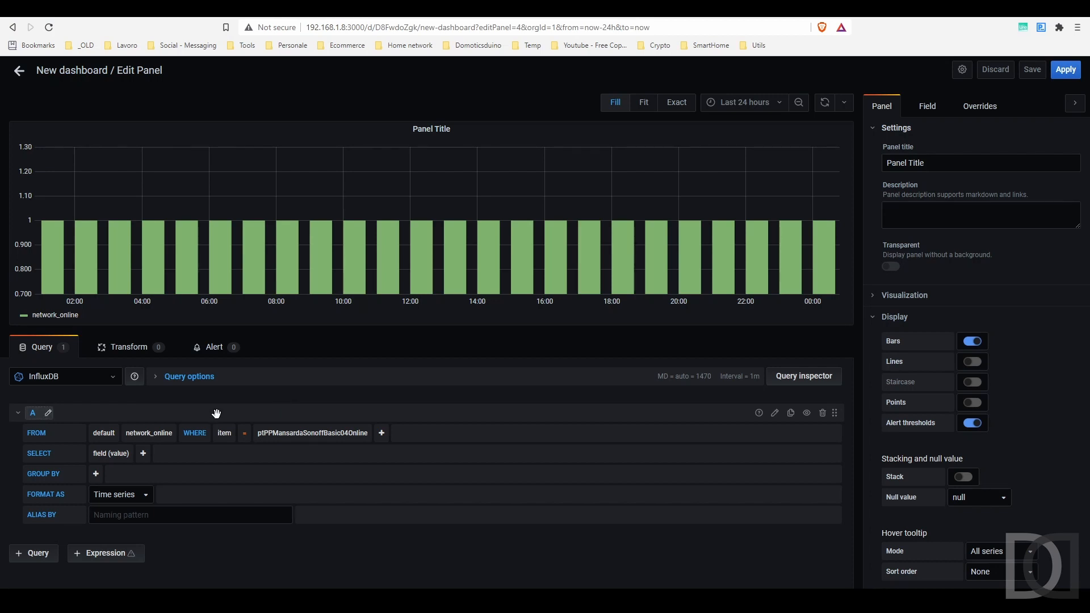
Drop the item filter and query network_ping_year from the year retention policy
click(155, 434)
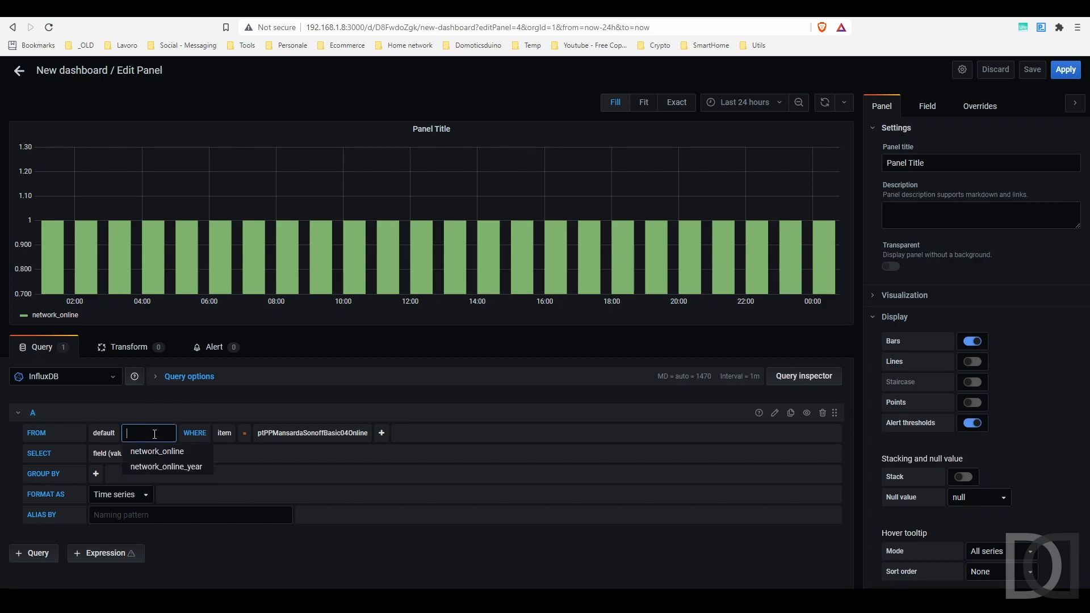
click(225, 433)
click(242, 453)
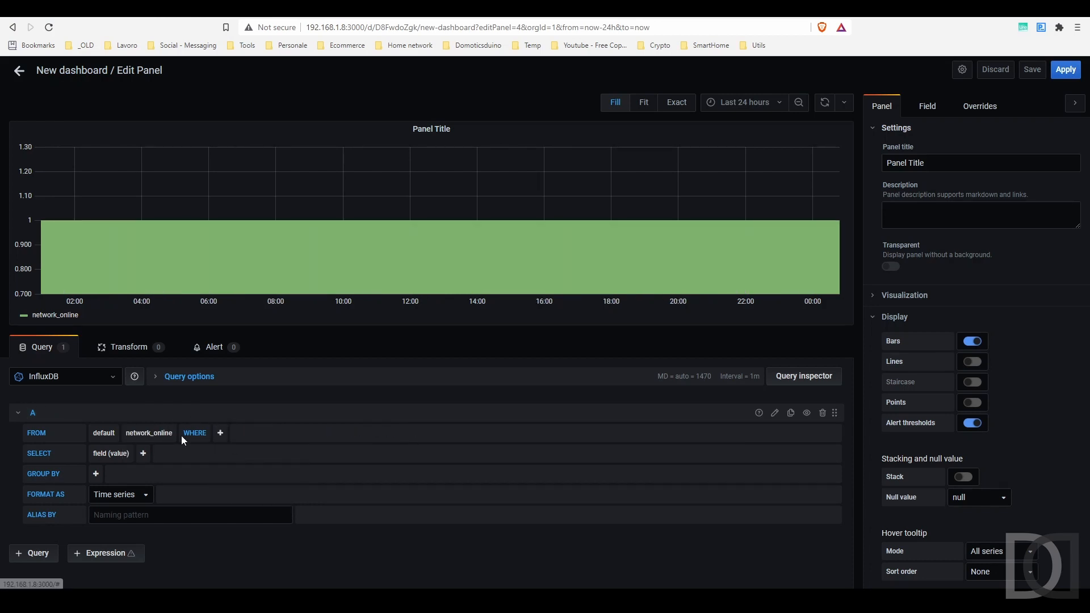
click(145, 433)
scroll(169, 497, down, 1)
scroll(297, 493, down, 1)
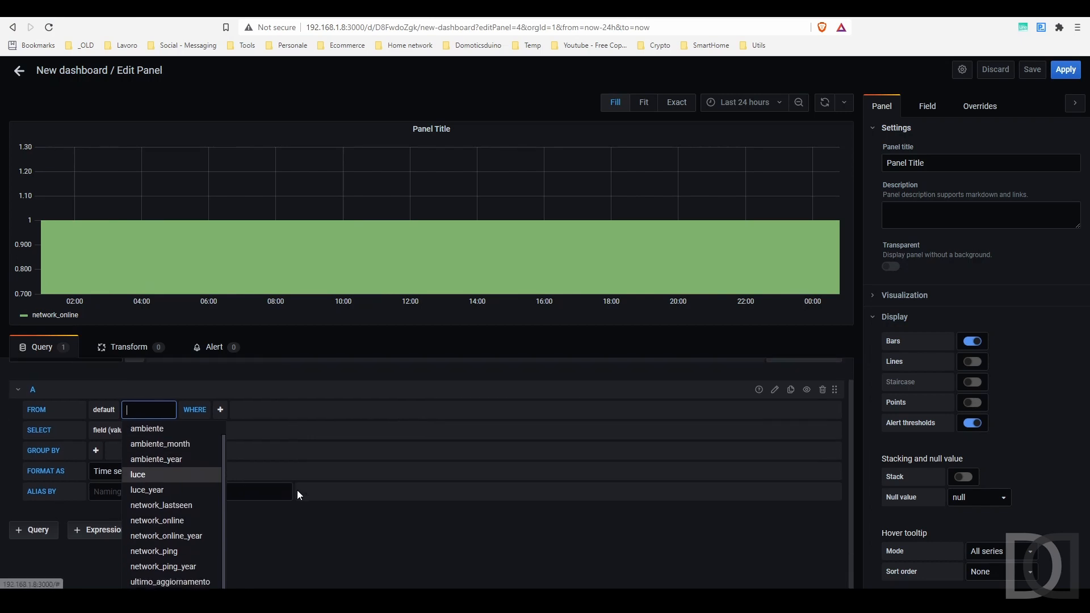
click(162, 567)
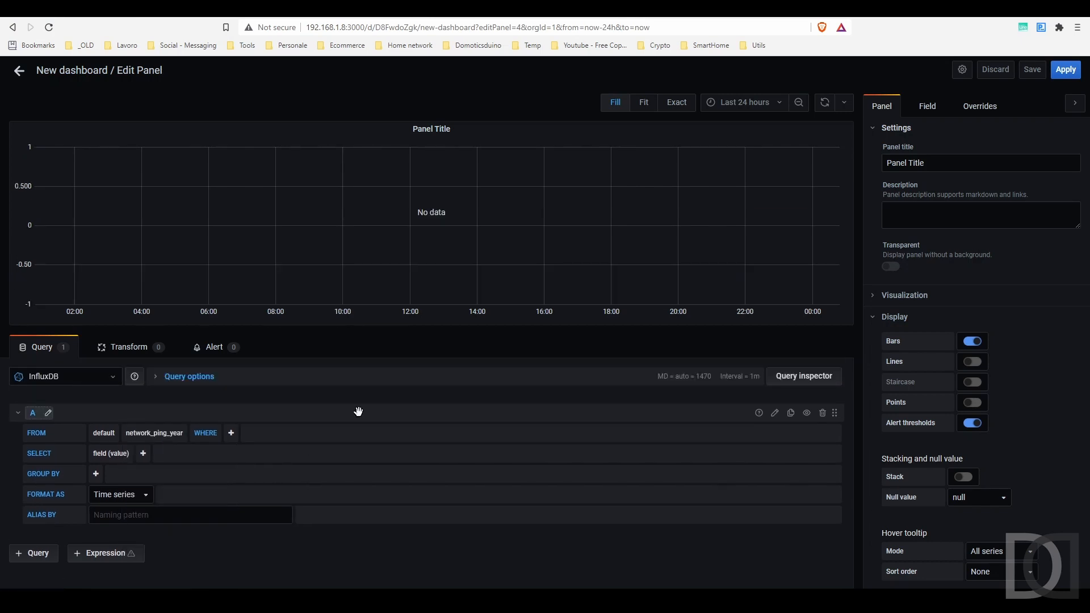
click(105, 434)
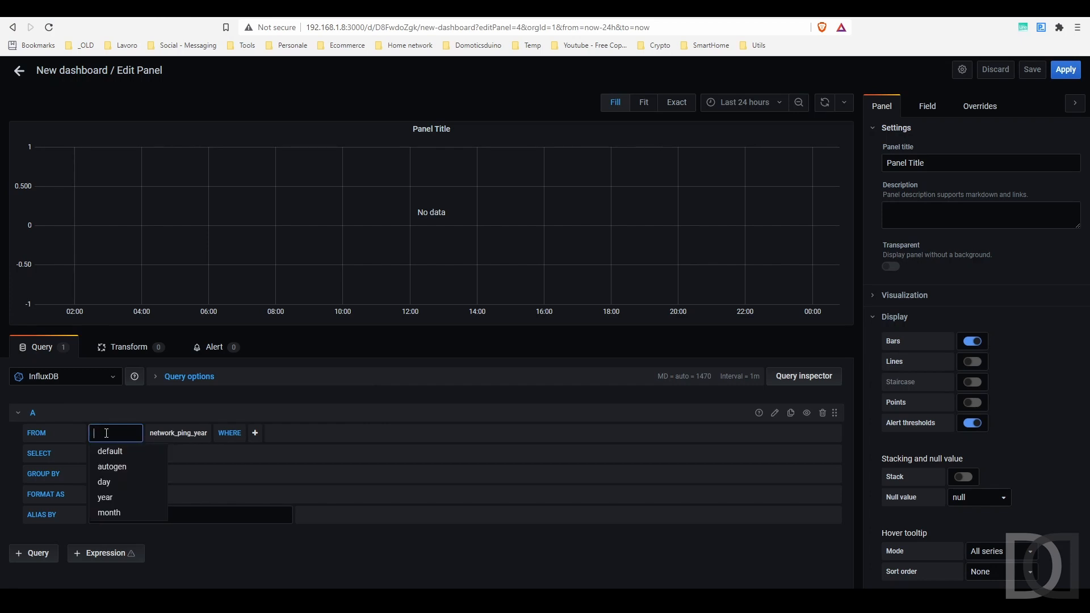
click(122, 498)
Set the panel's time range to the last 30 days and start a tag filter
click(758, 103)
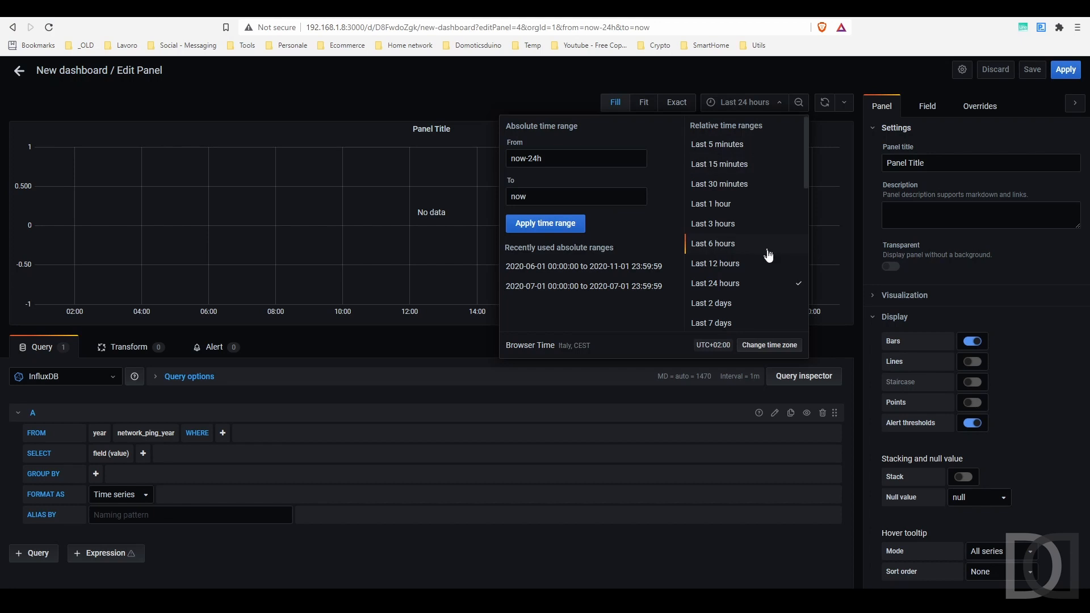
scroll(758, 261, down, 2)
click(746, 244)
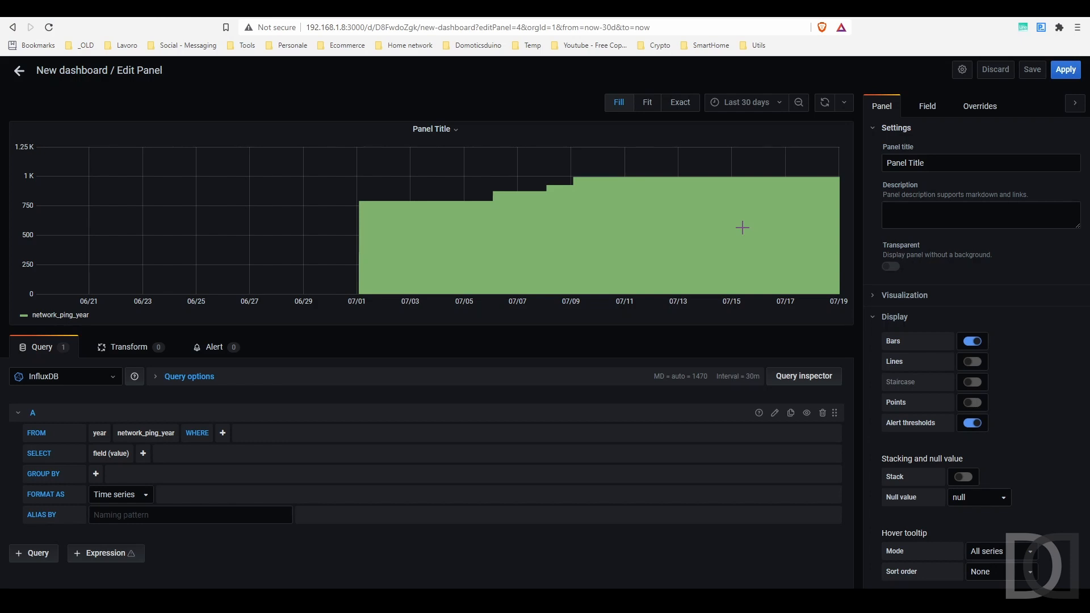
mouse_move(738, 227)
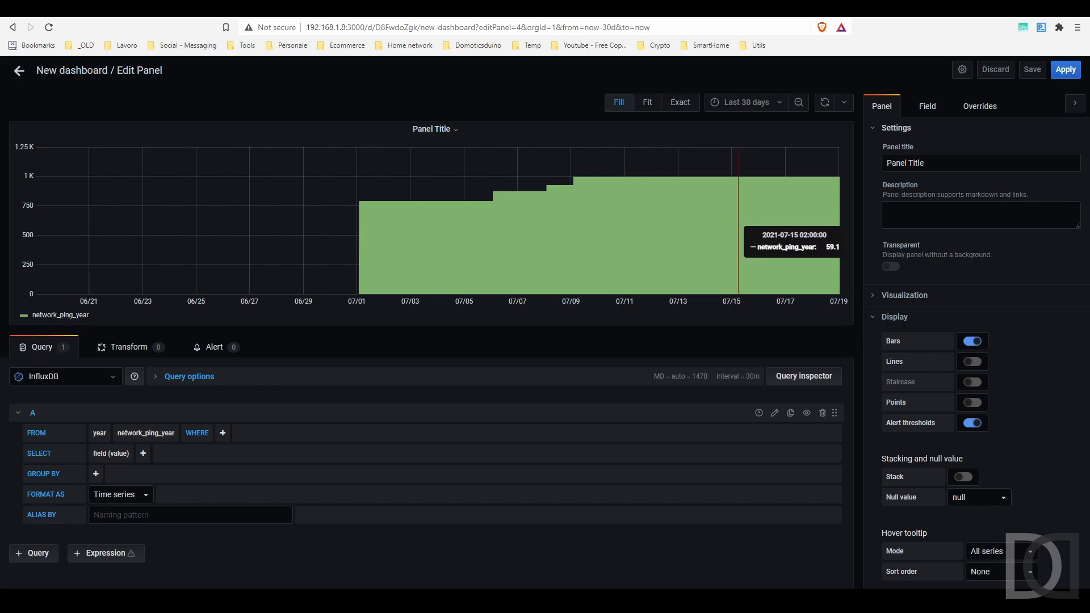
click(223, 433)
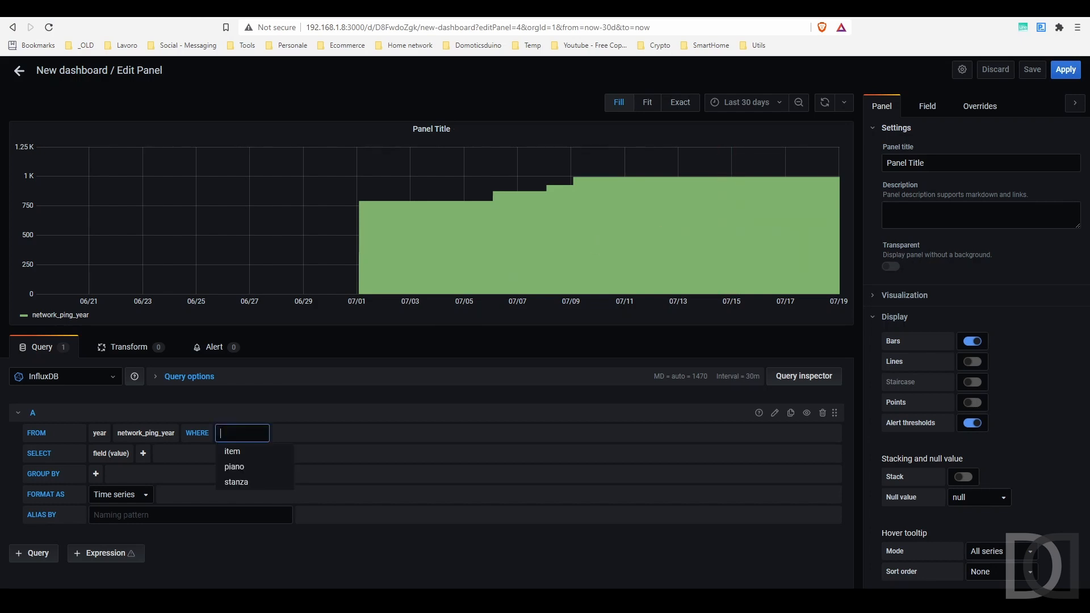
Try filtering to ptPPMansardaSonoffBasic04Latency, then remove the item filter again
click(241, 457)
click(284, 434)
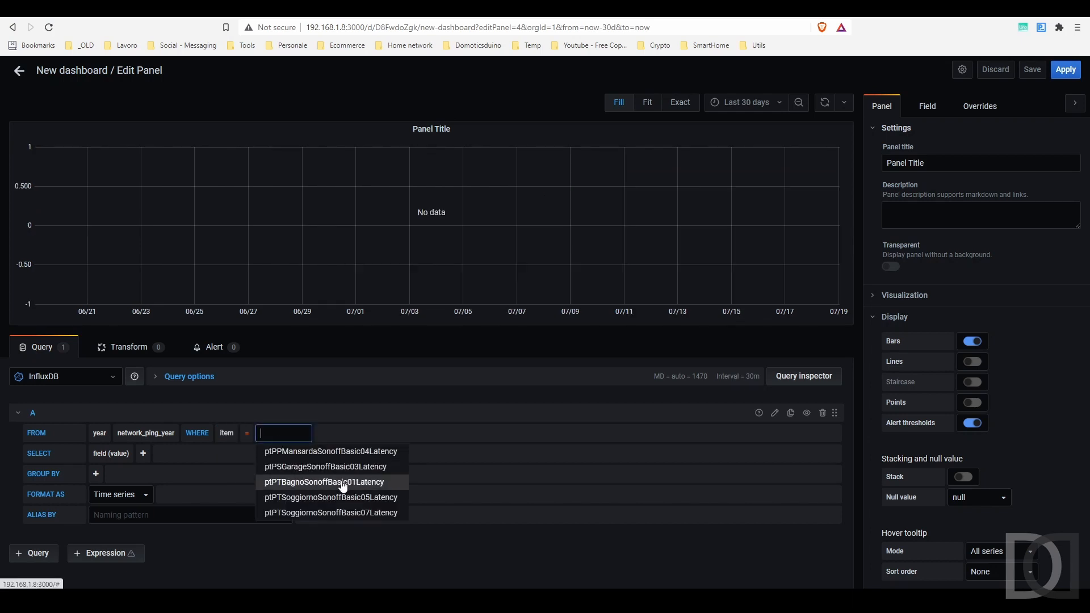
click(343, 451)
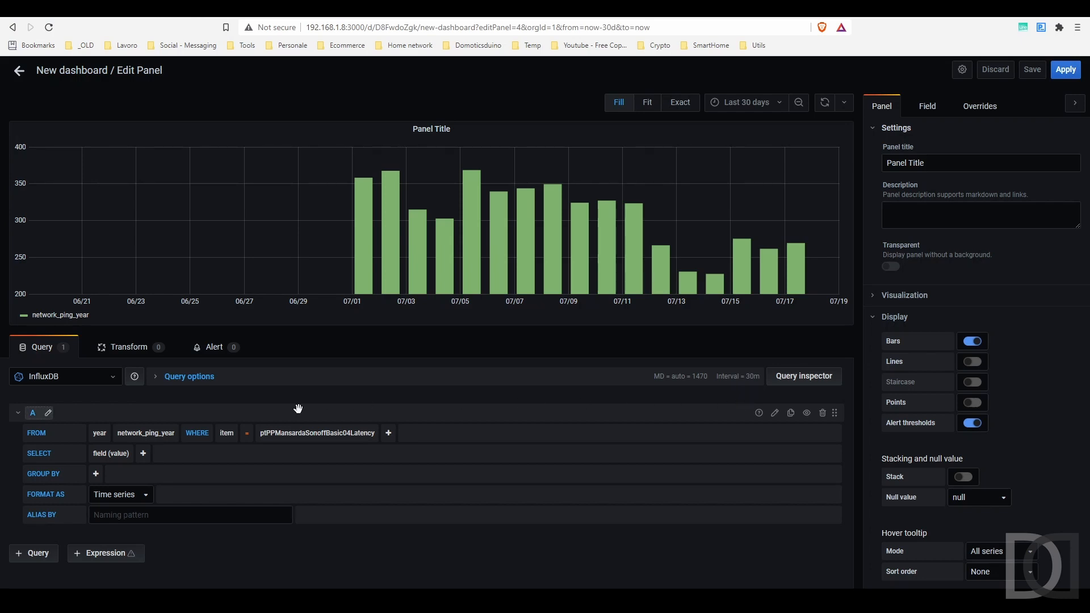
click(146, 433)
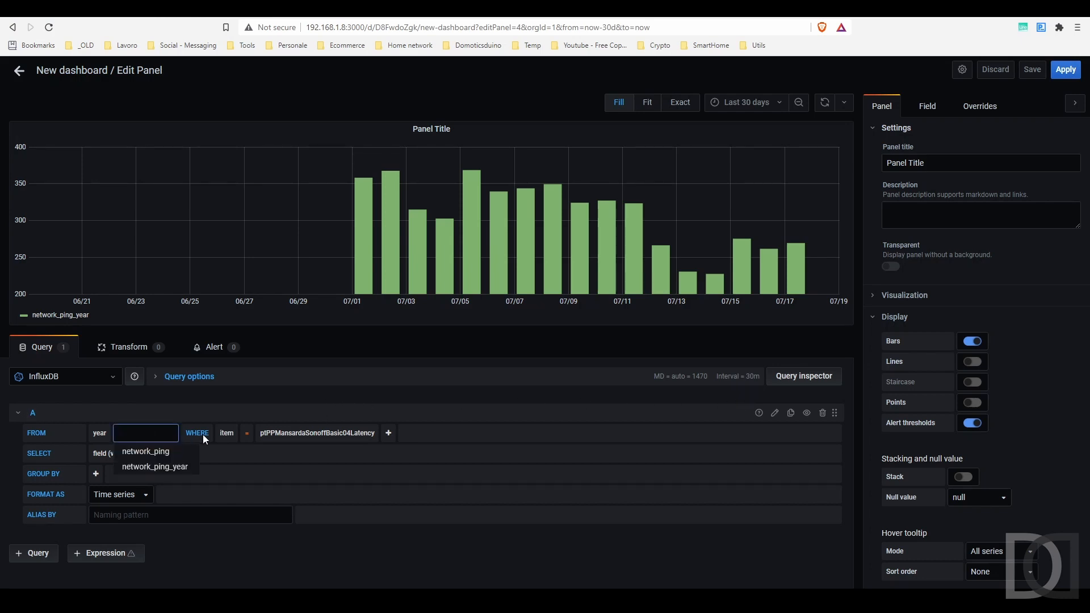
click(227, 433)
click(238, 452)
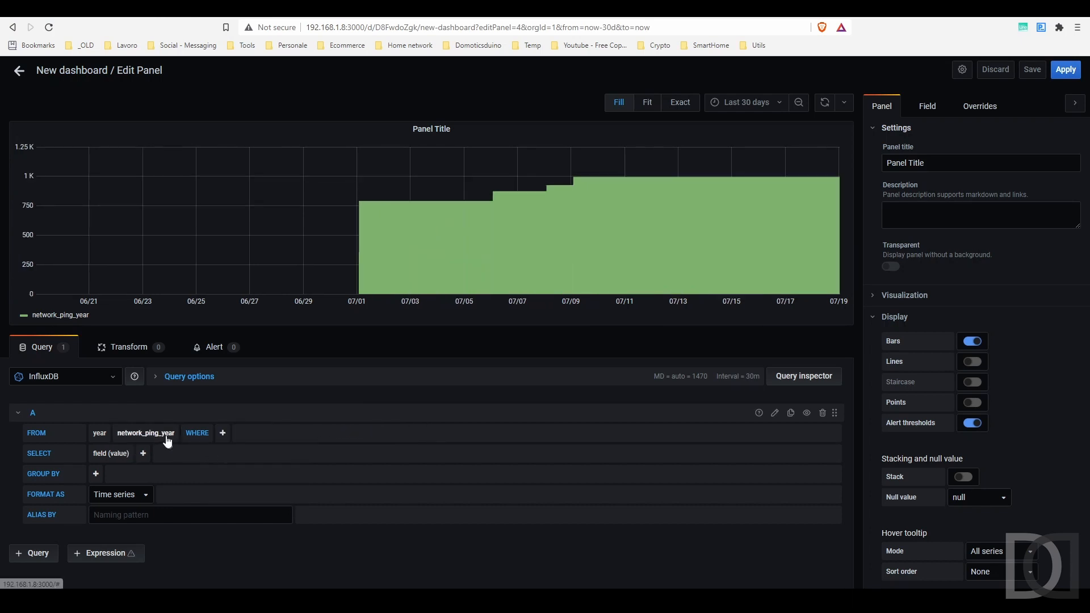
Query network_online_year filtered to item ptPPMansardaSonoffBasic04Online
click(162, 434)
scroll(170, 504, down, 5)
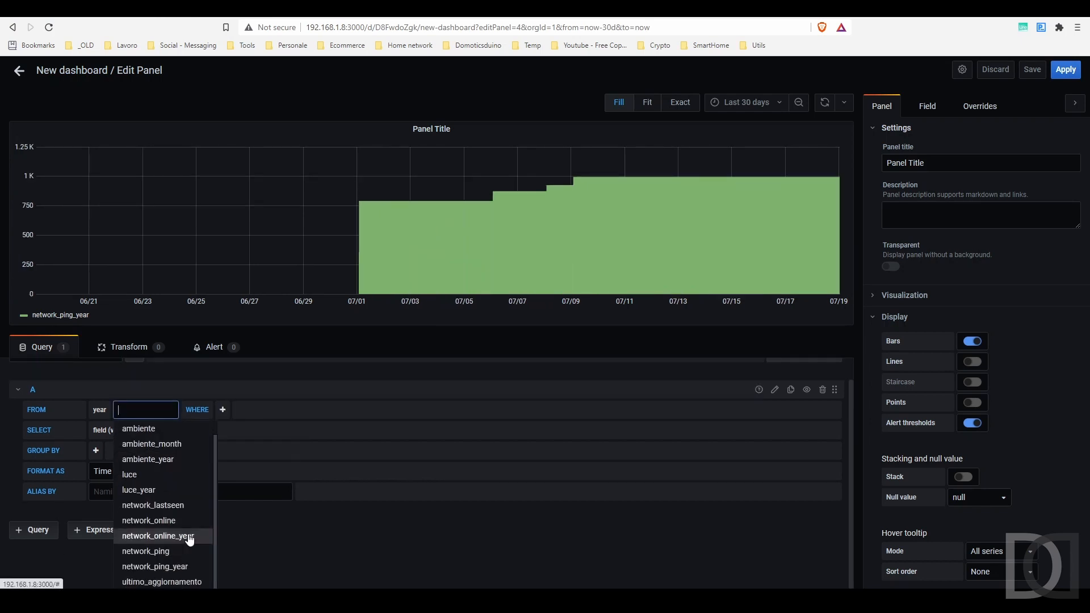
click(196, 538)
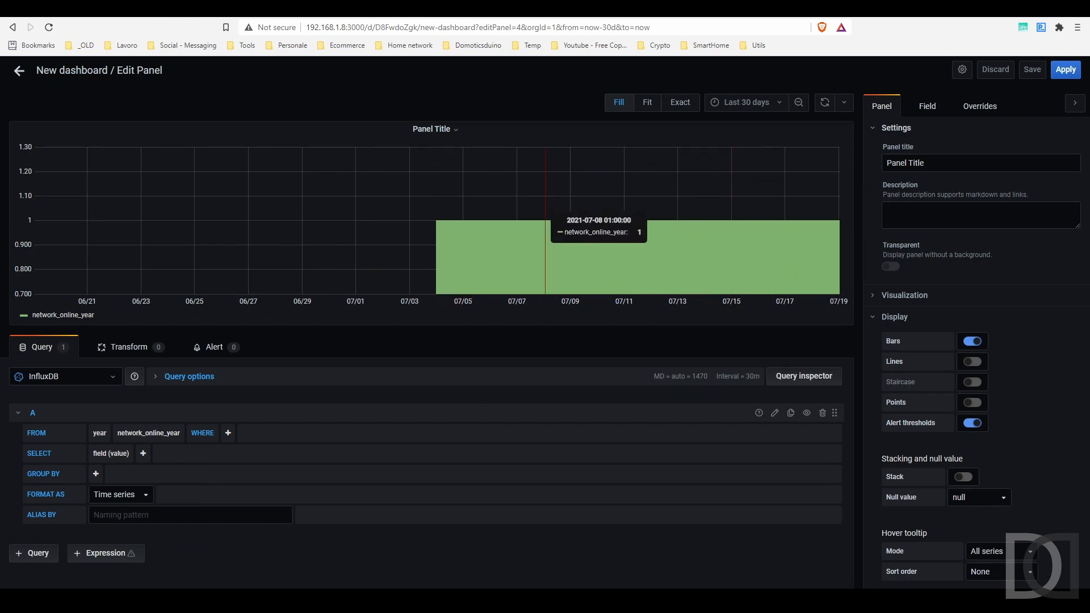
click(228, 433)
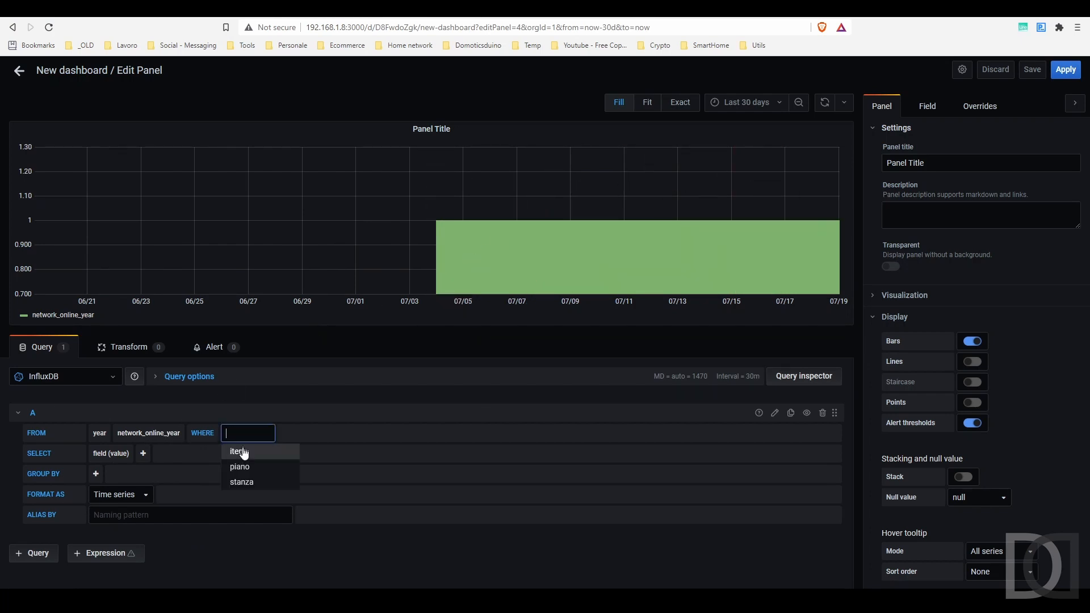
click(239, 452)
click(287, 433)
click(306, 463)
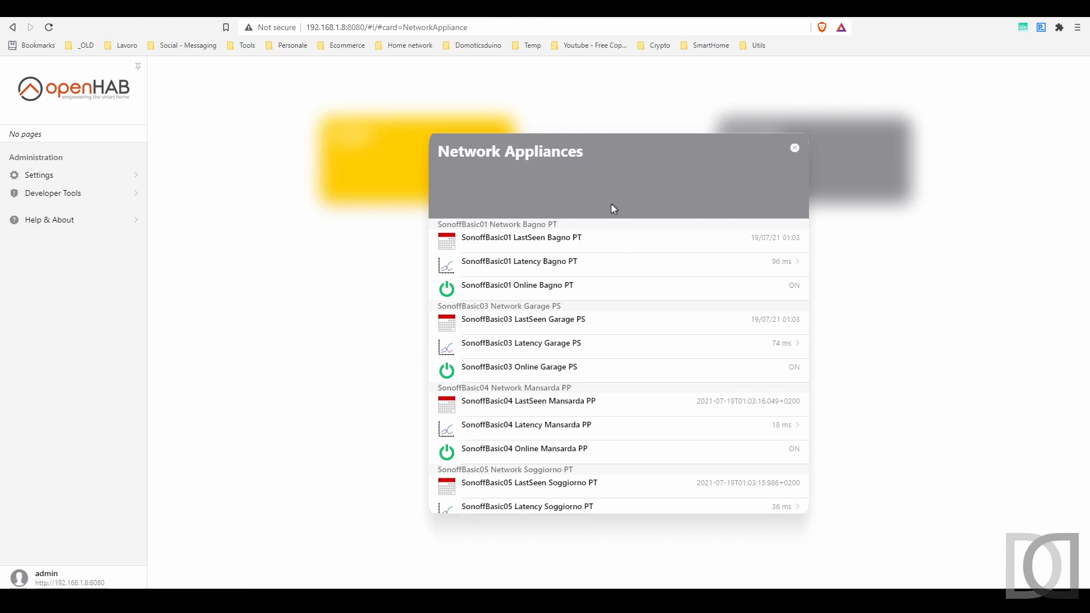
Search the openHAB items for grNet and open the Network Check Error group
click(795, 148)
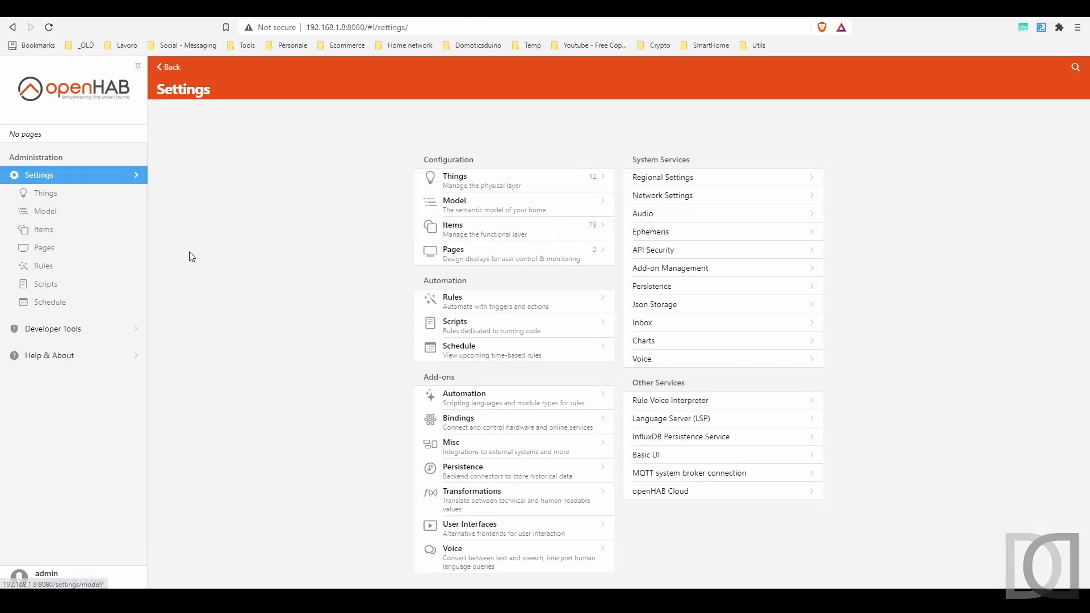
click(49, 231)
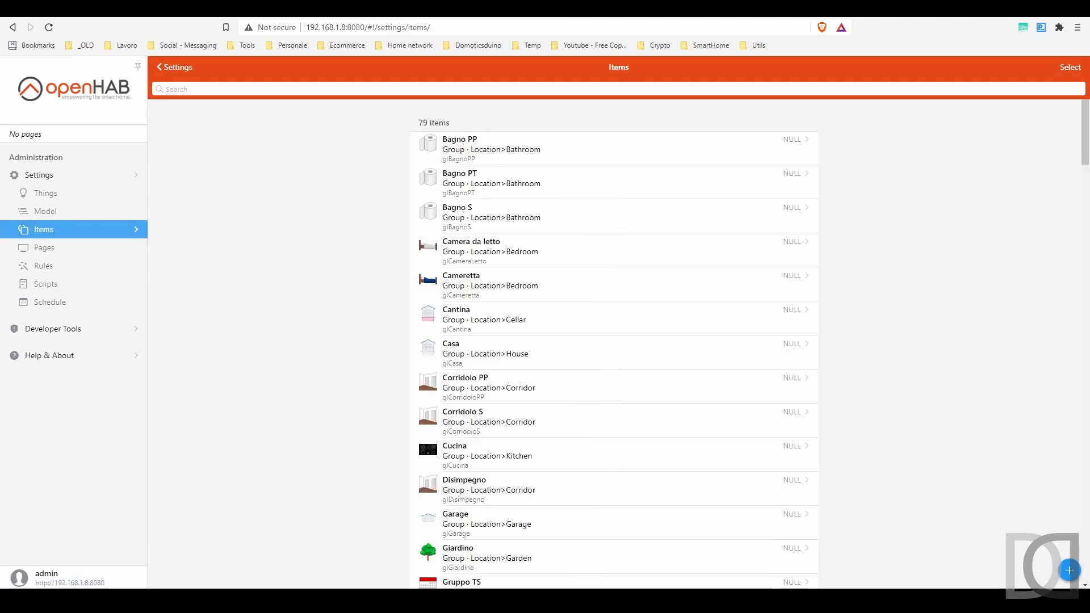
text(grNet)
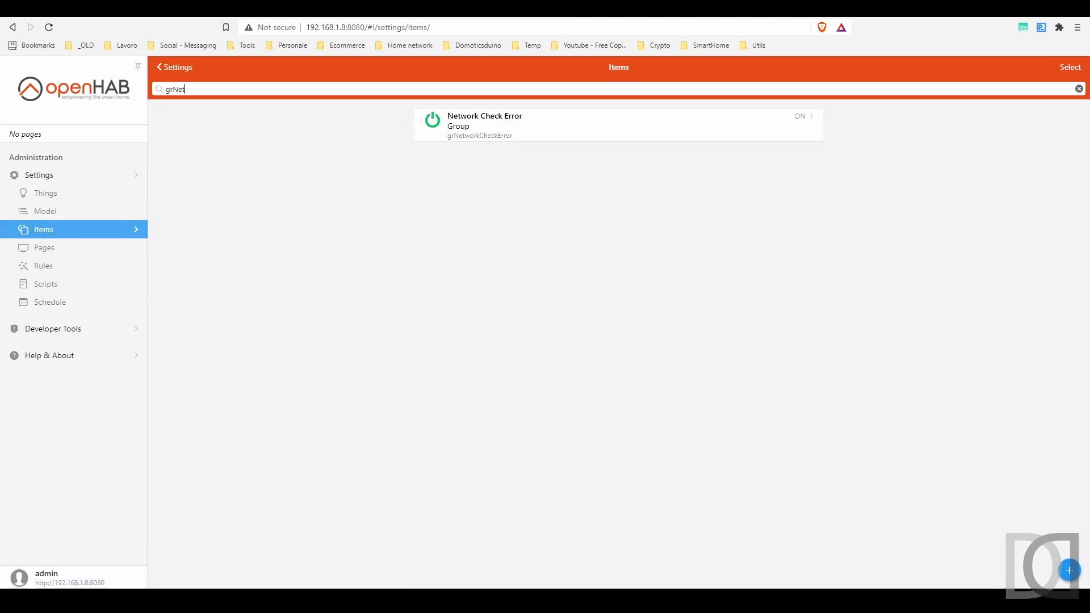
click(493, 129)
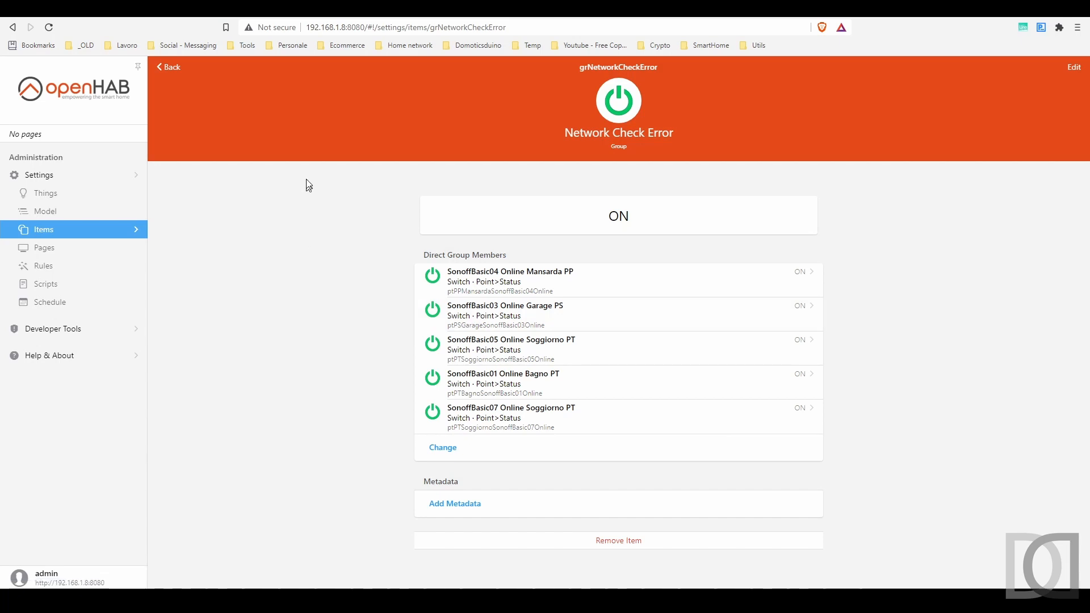
Create a new rule named Network Check
click(38, 269)
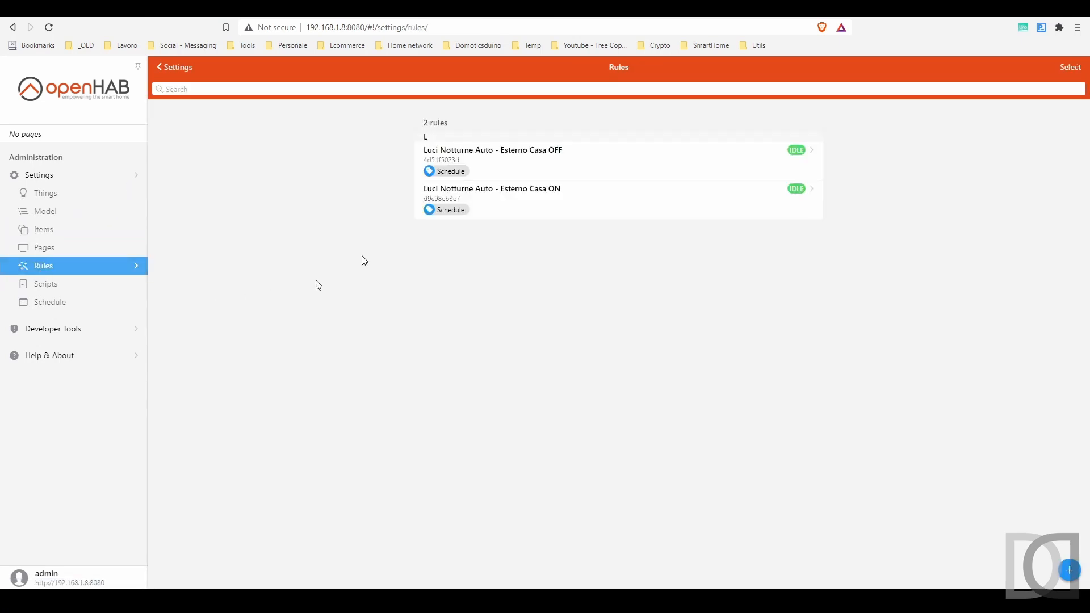
click(1069, 570)
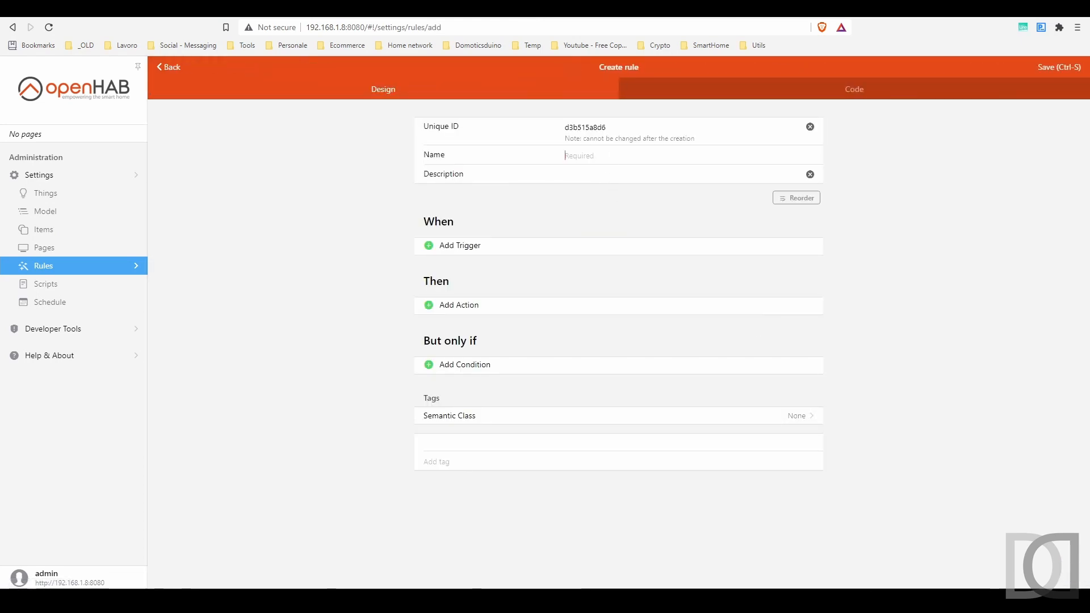
text(Network Che)
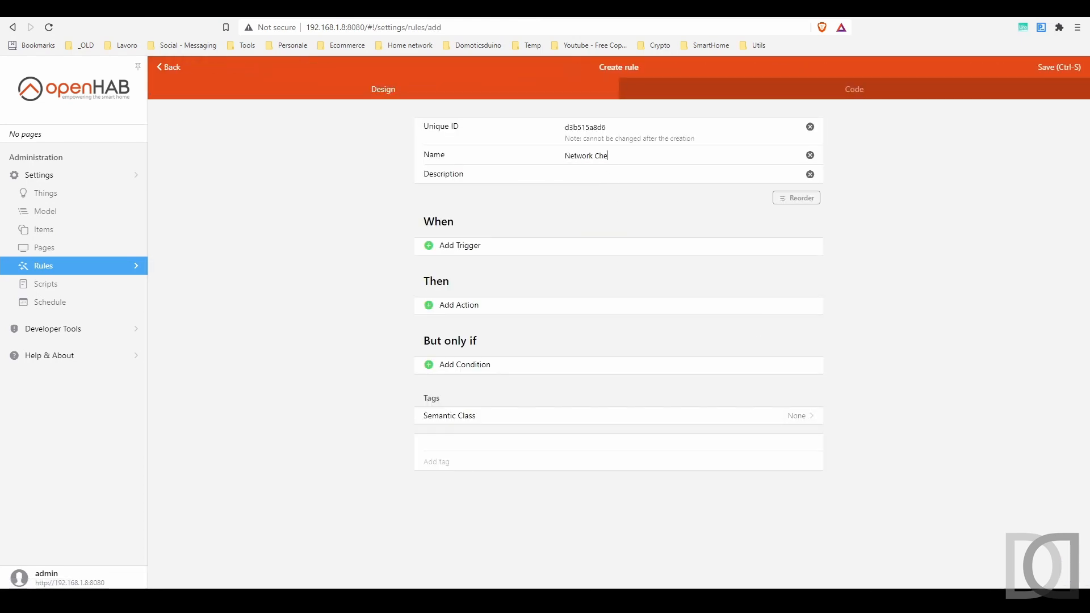
text(ck)
Add an item-event trigger: Network Check Error changed from ON to OFF
click(482, 247)
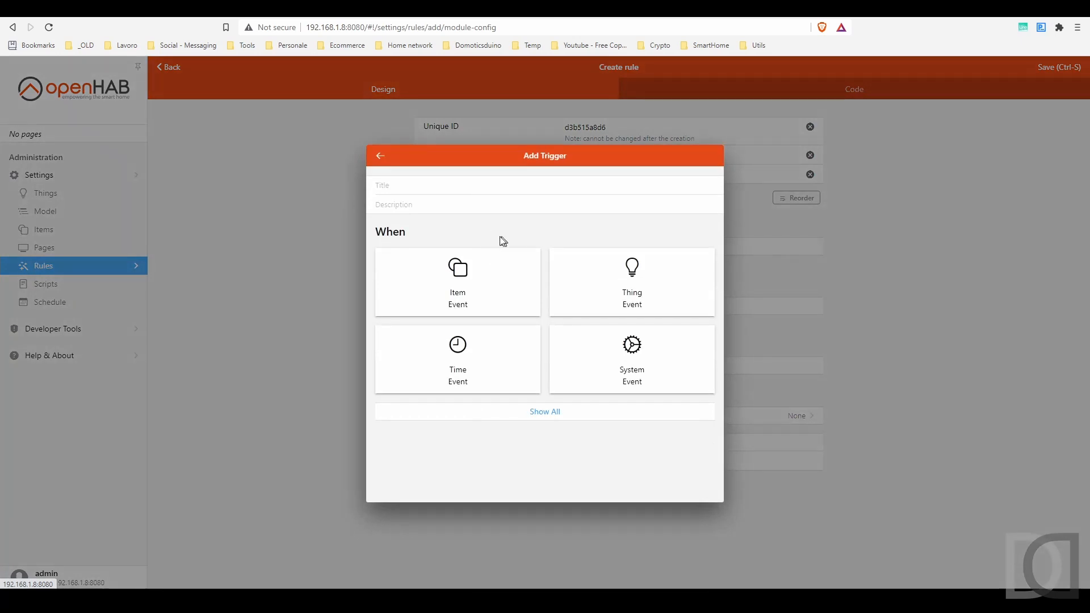
click(466, 274)
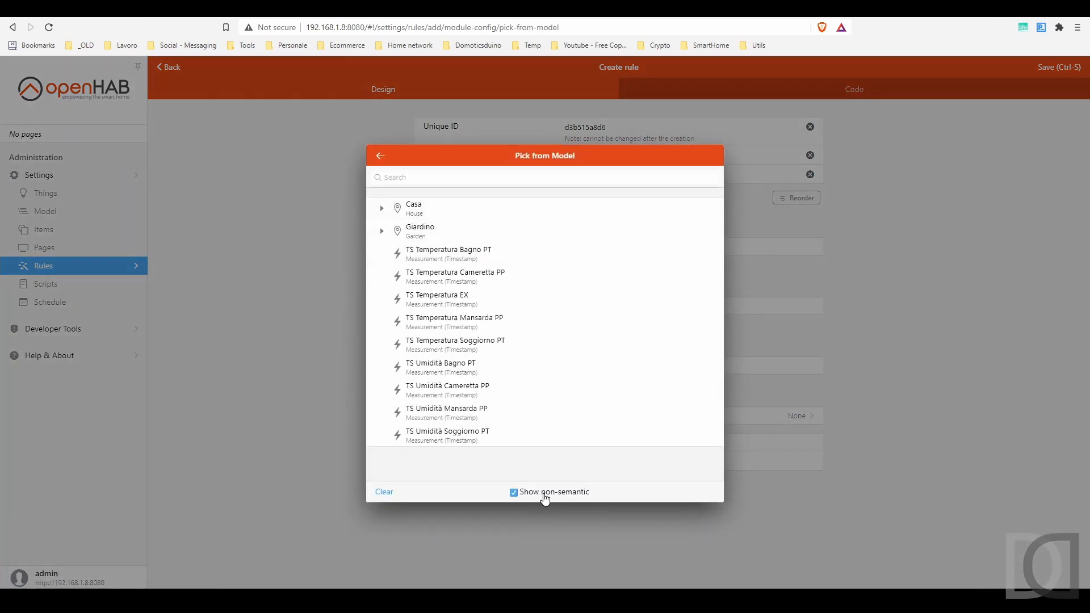
scroll(522, 284, down, 1)
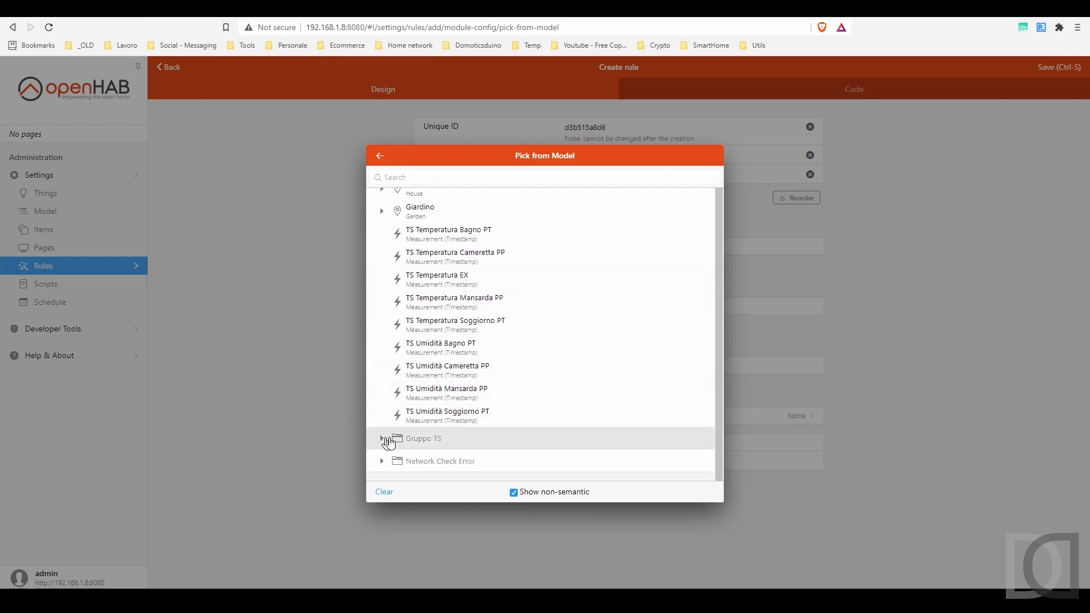
click(420, 464)
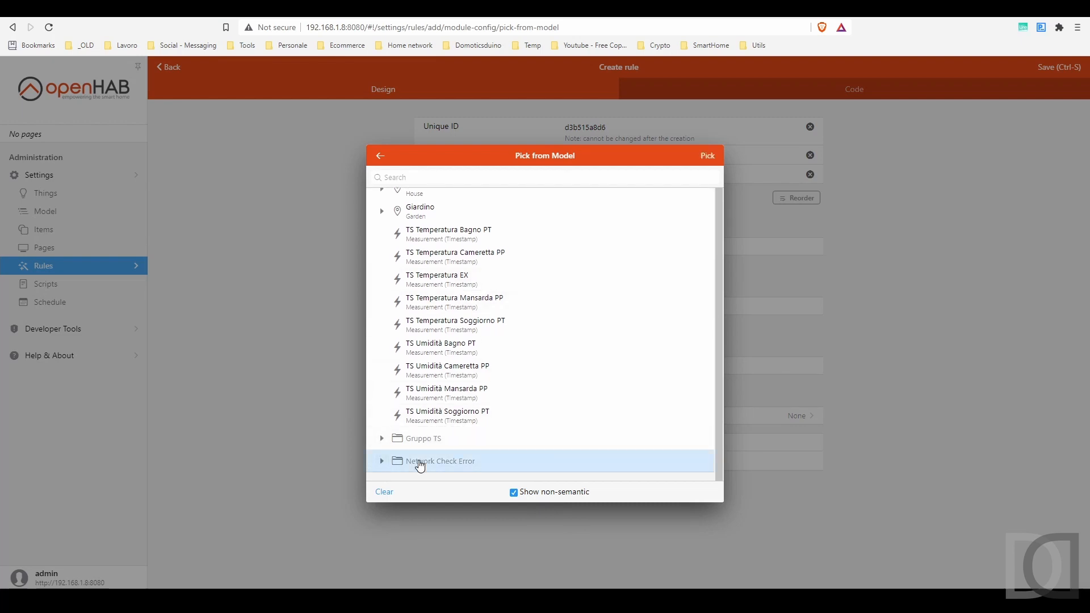
click(713, 156)
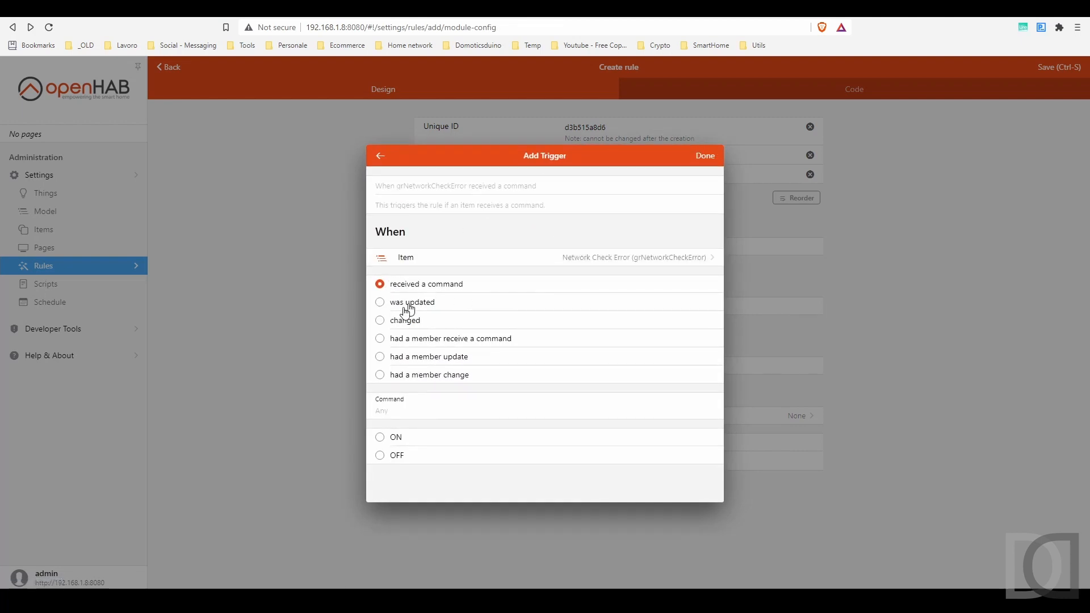
click(406, 321)
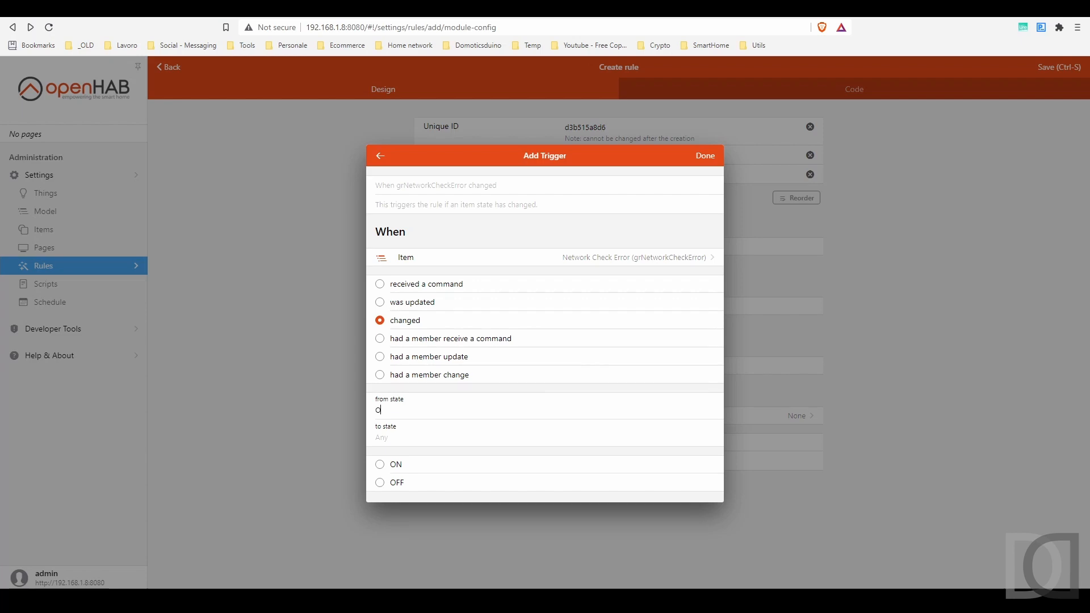
text(ON)
click(378, 437)
click(705, 156)
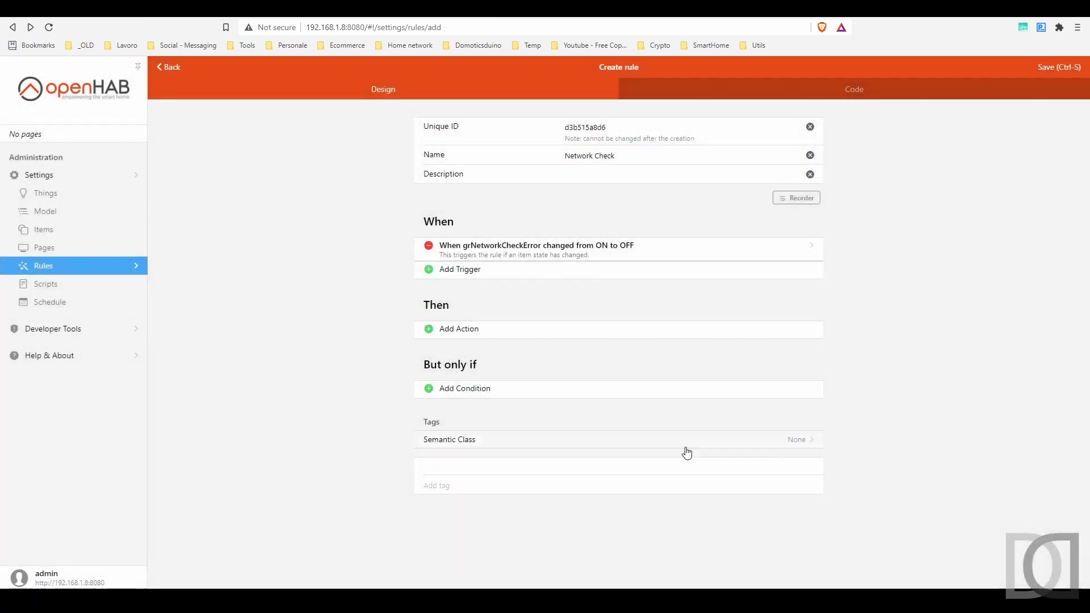
Add a Rule DSL script action whose pasted first line targets grNetworkCheckError
click(462, 330)
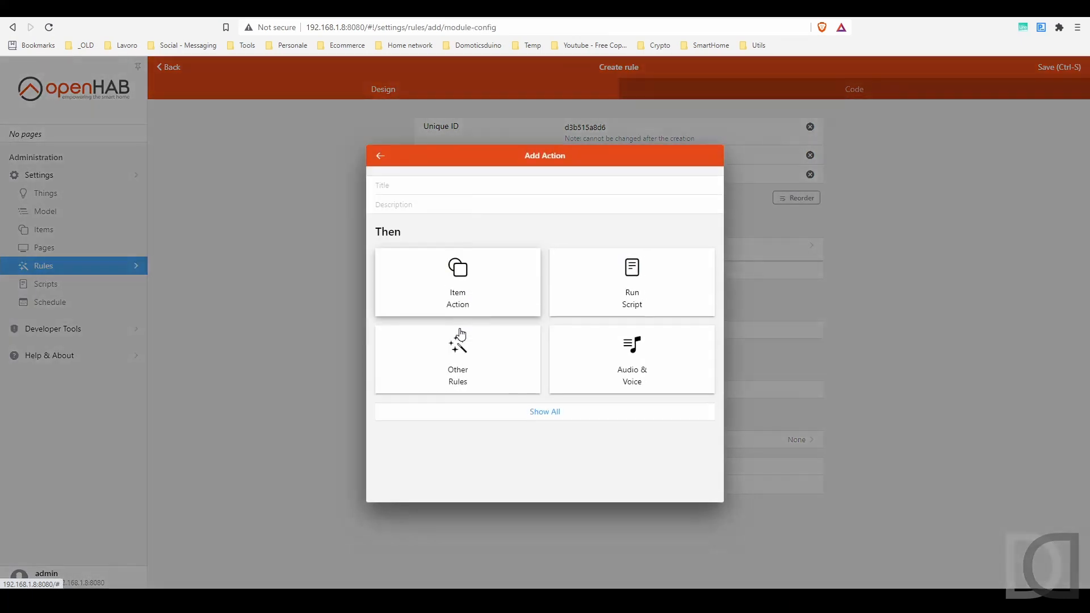
click(641, 273)
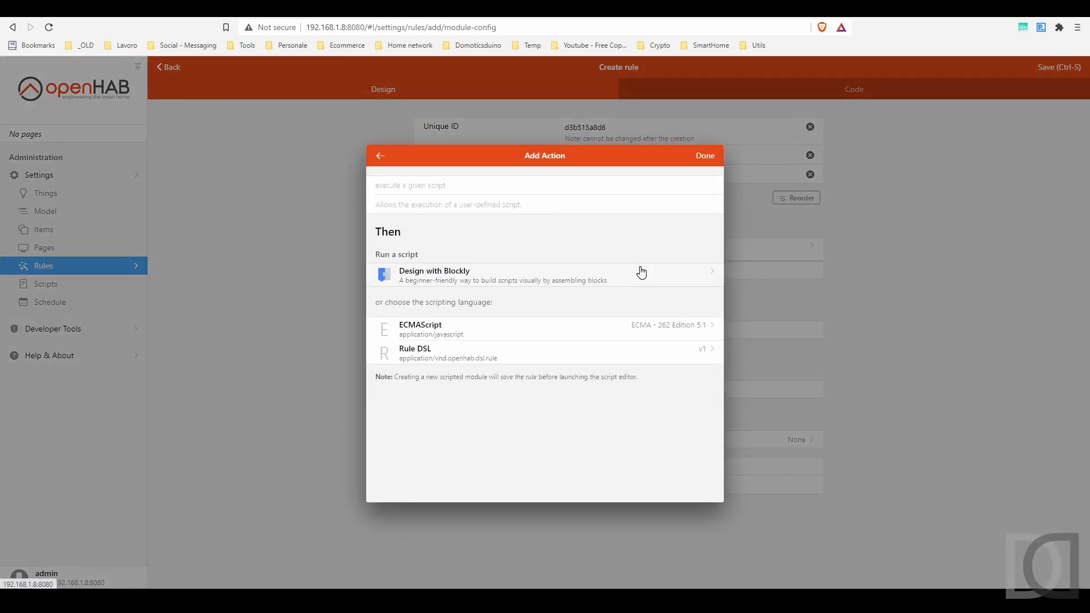
click(435, 358)
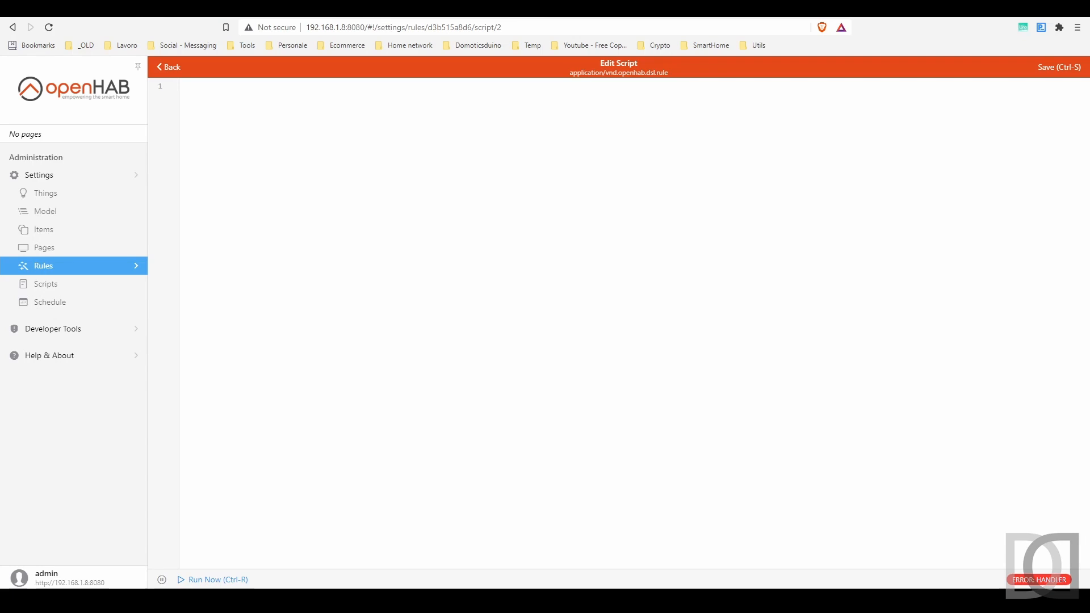
click(501, 182)
text(val lastItem = grNetworkCheck.members.sortBy[lastUpdate].last)
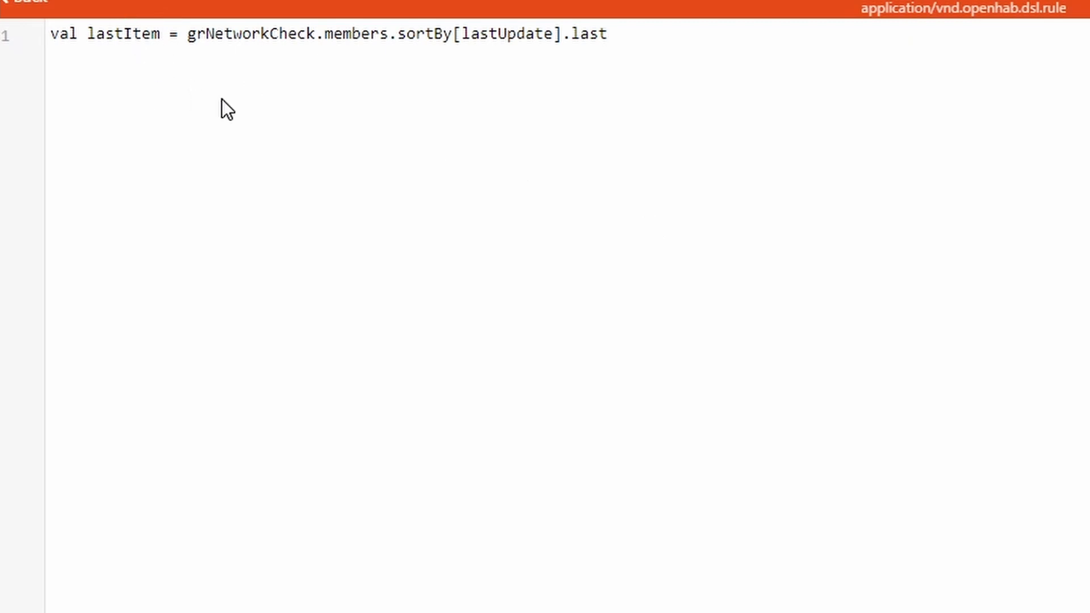
click(318, 35)
text(Error)
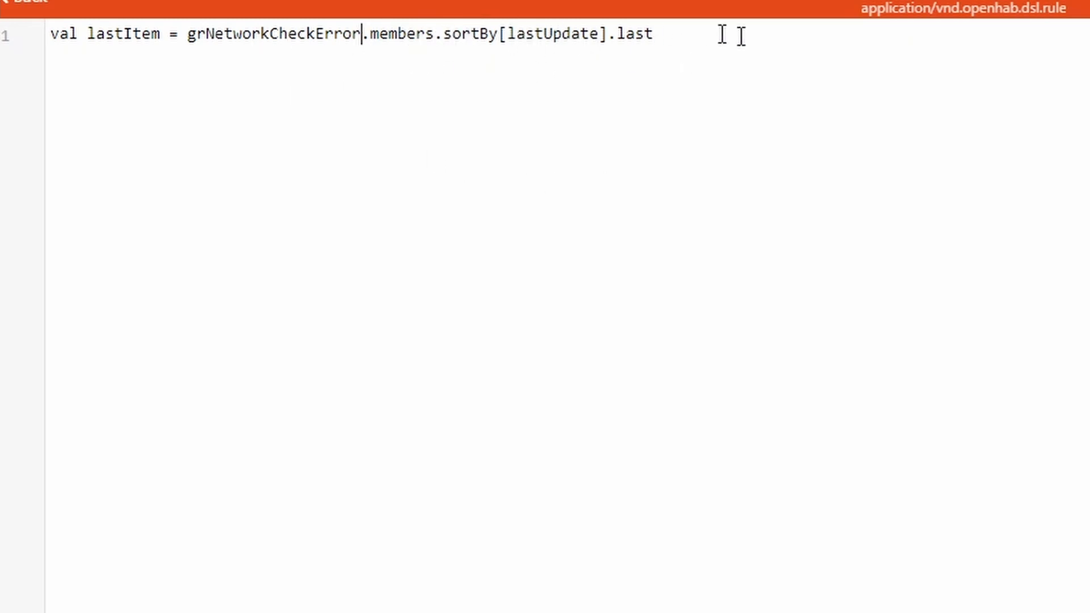
key(End)
key(Return)
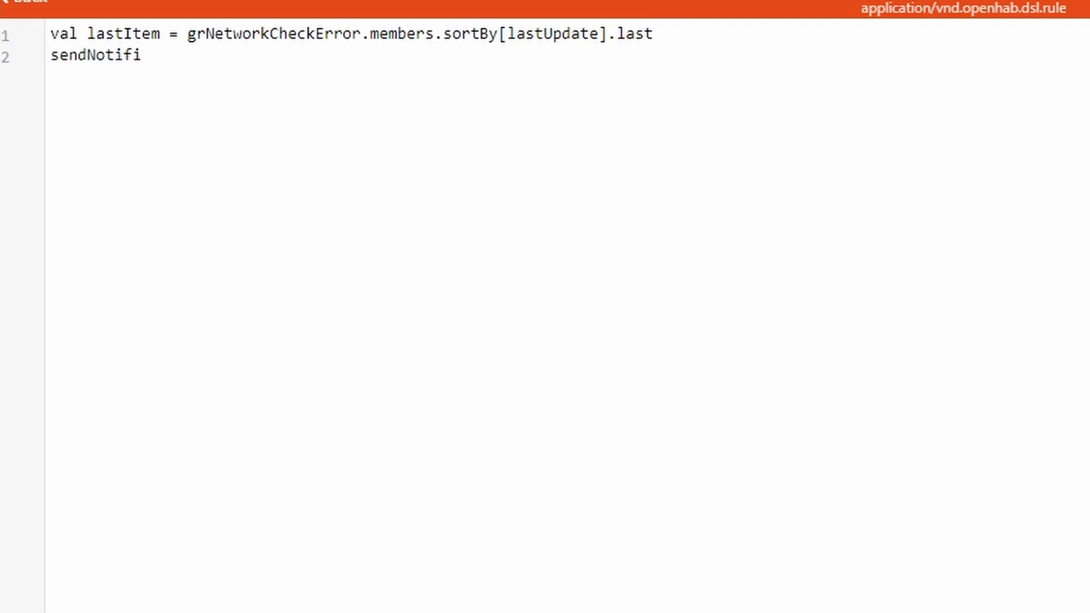
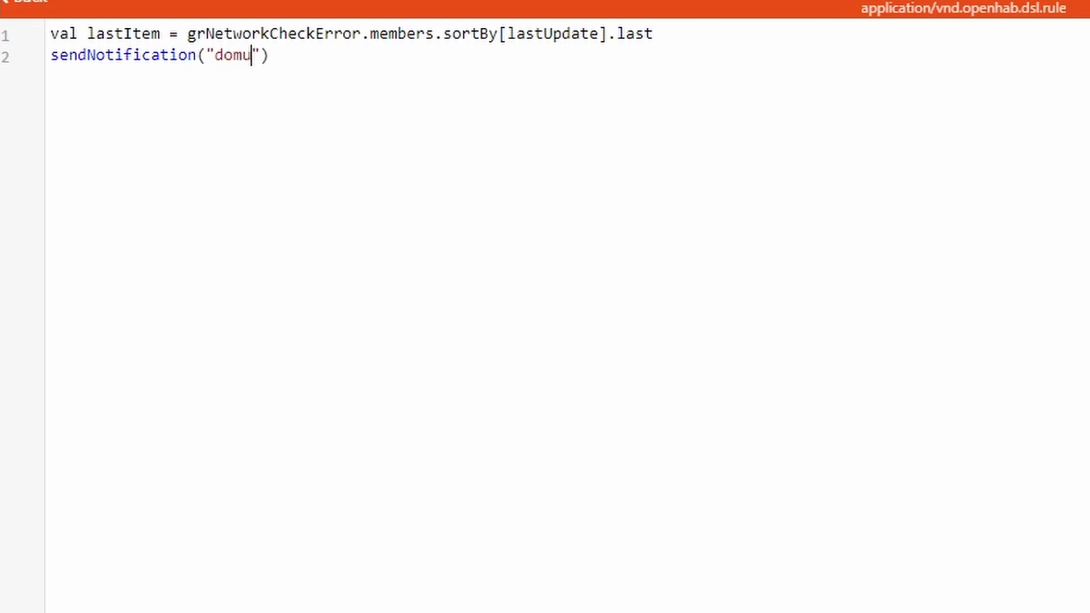
Add sendNotification to the recipient e-mail: "NETWORK CHECK ERROR -> " + lastItem.name + " changed to " + lastItem.state
key(BackSpace)
key(BackSpace)
key(BackSpace)
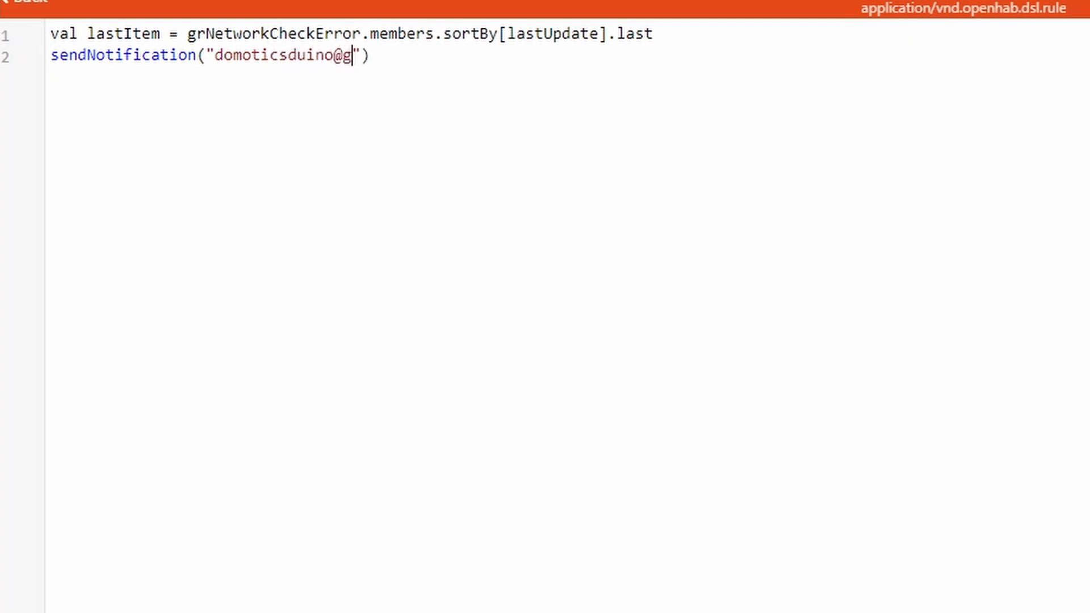
key(BackSpace)
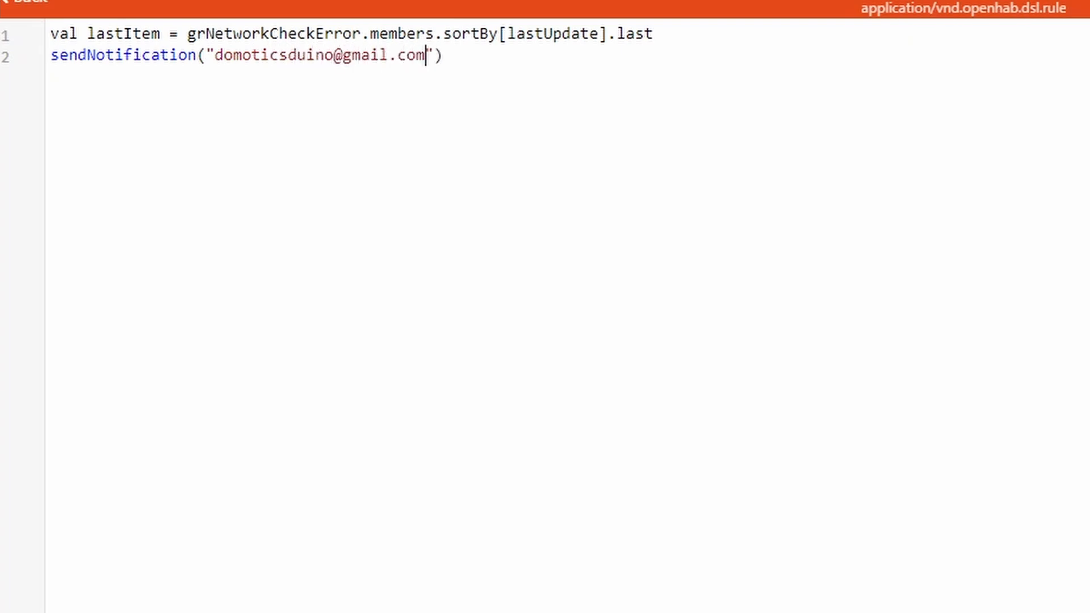
key(Right)
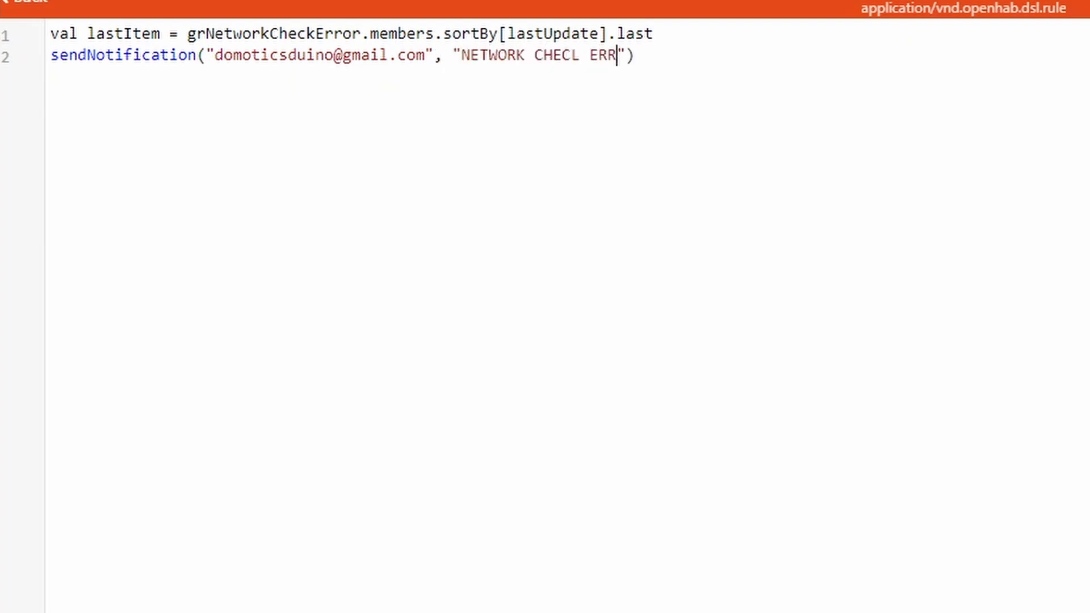
key(BackSpace)
key(BackSpace)
key(BackSpace)
key(BackSpace)
key(BackSpace)
key(Right)
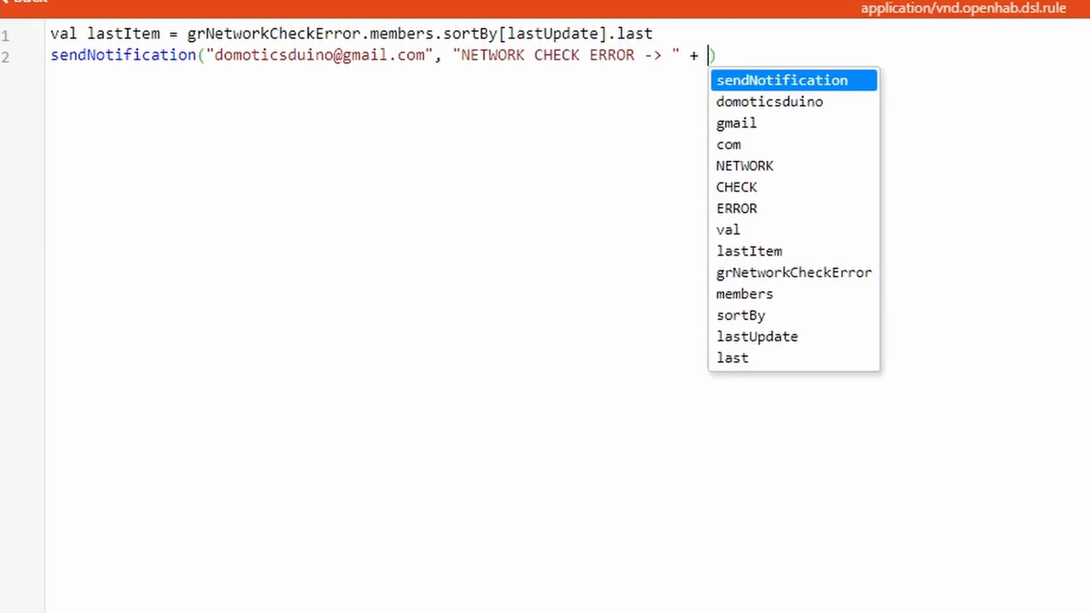
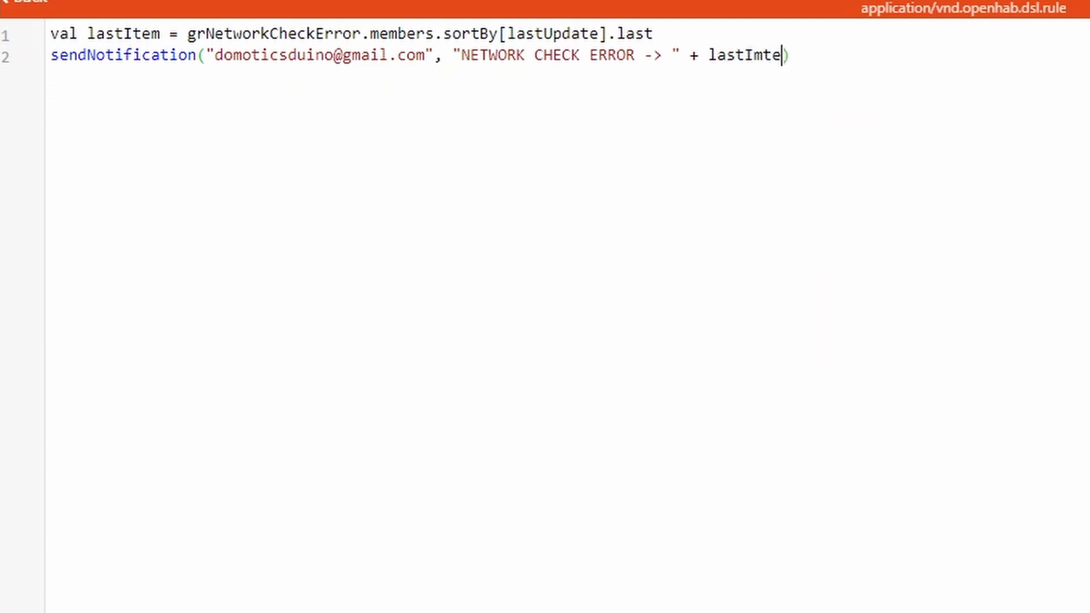
key(BackSpace)
key(BackSpace)
key(BackSpace)
key(BackSpace)
key(Right)
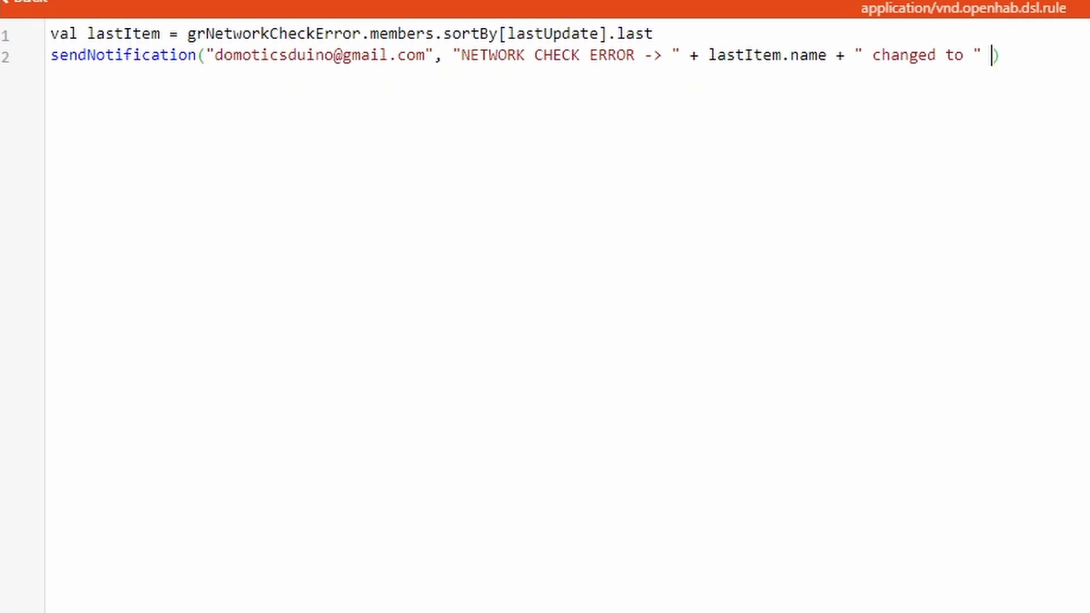
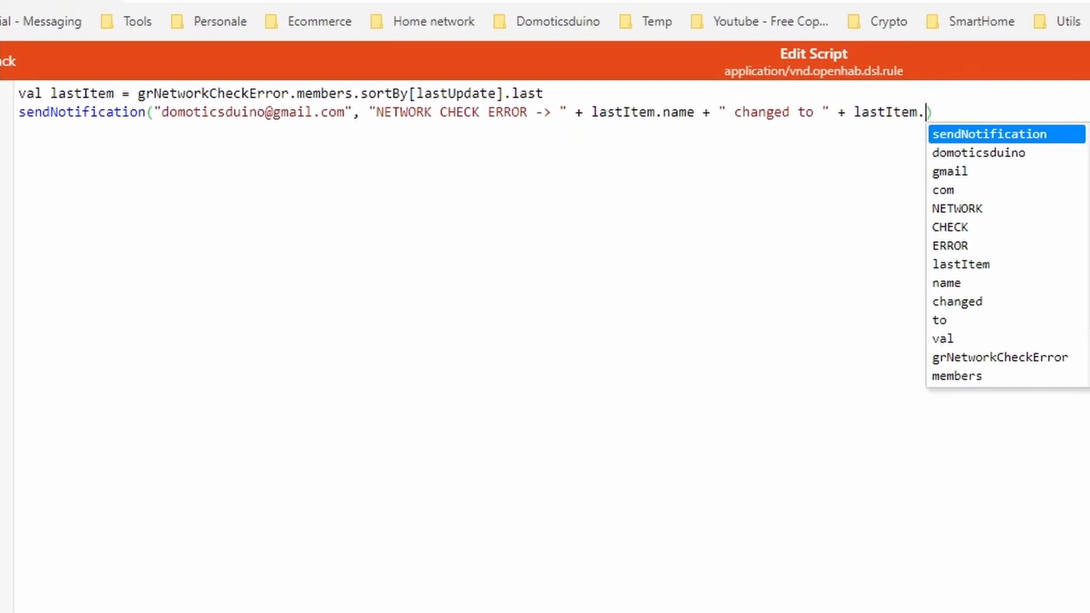
key(Right)
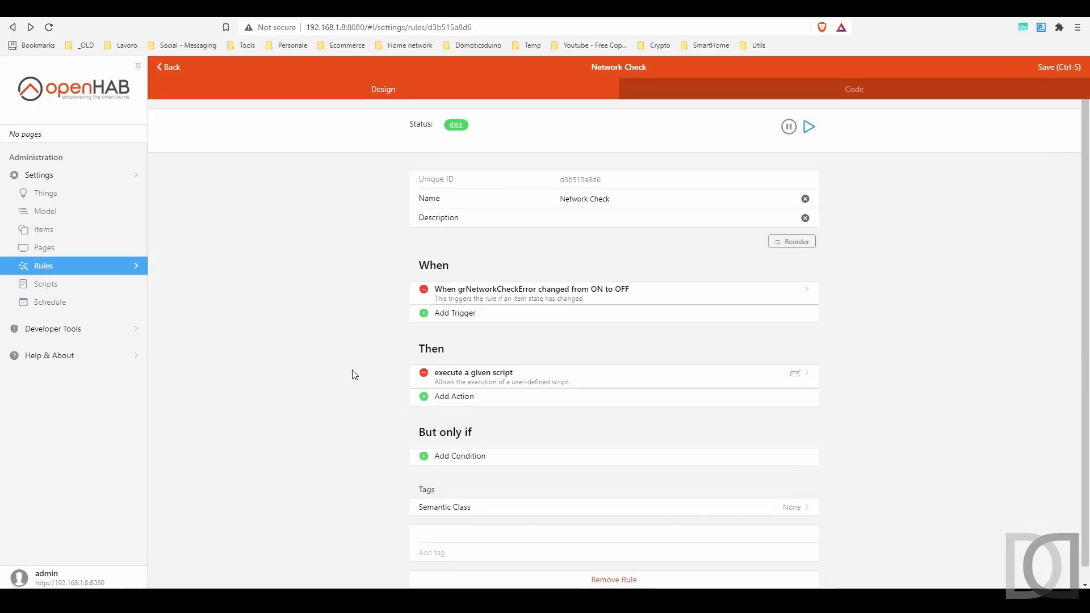
Open the Network Check rule from the rules list and run it immediately
scroll(352, 370, down, 1)
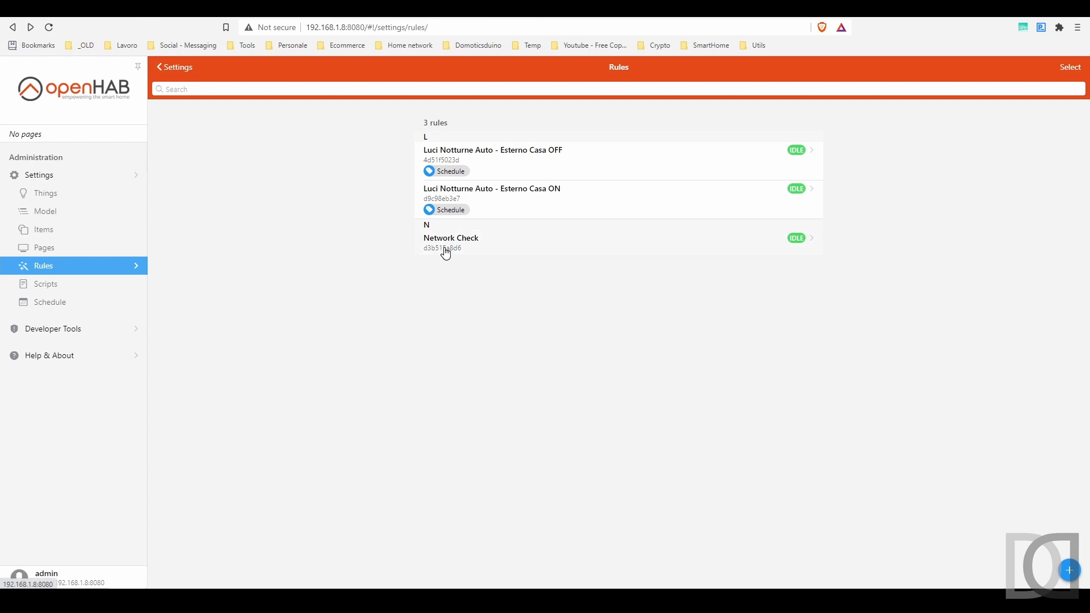
click(446, 253)
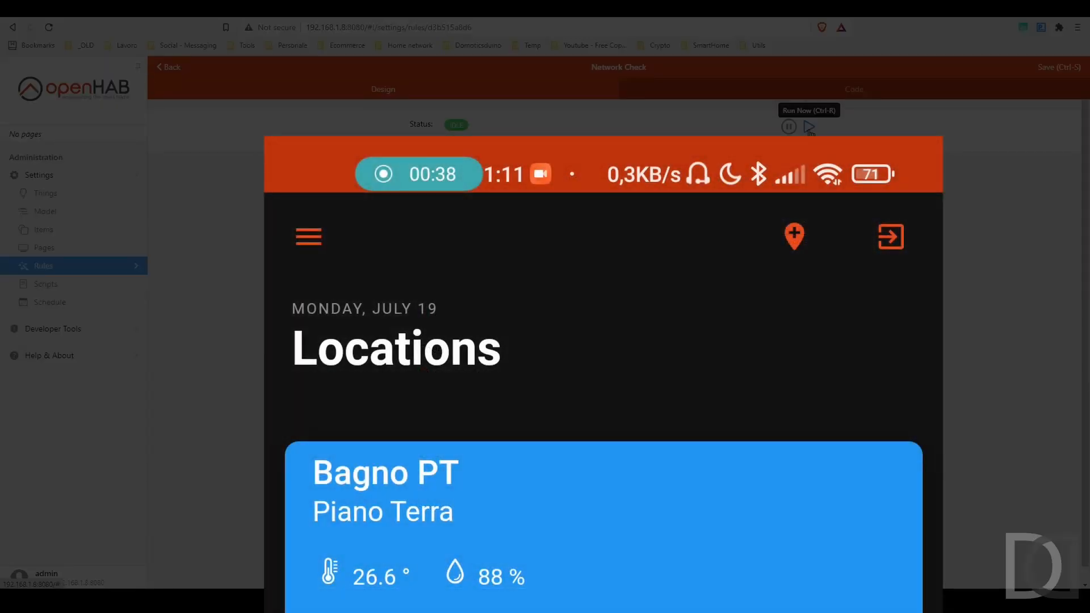
click(809, 127)
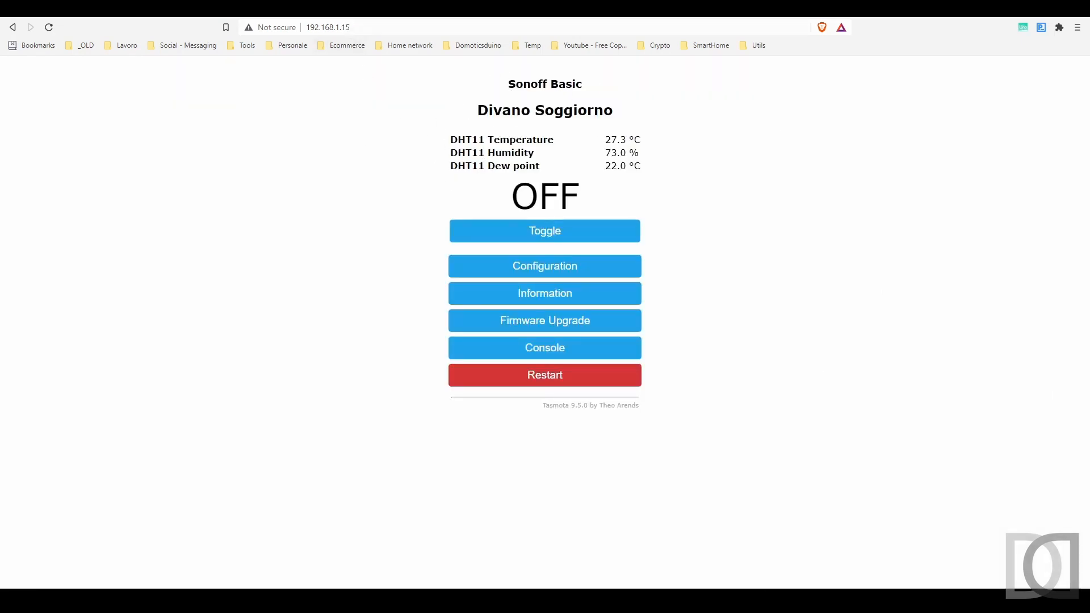
Open the Network Check Error group by searching 'network' in the openHAB items list
click(359, 29)
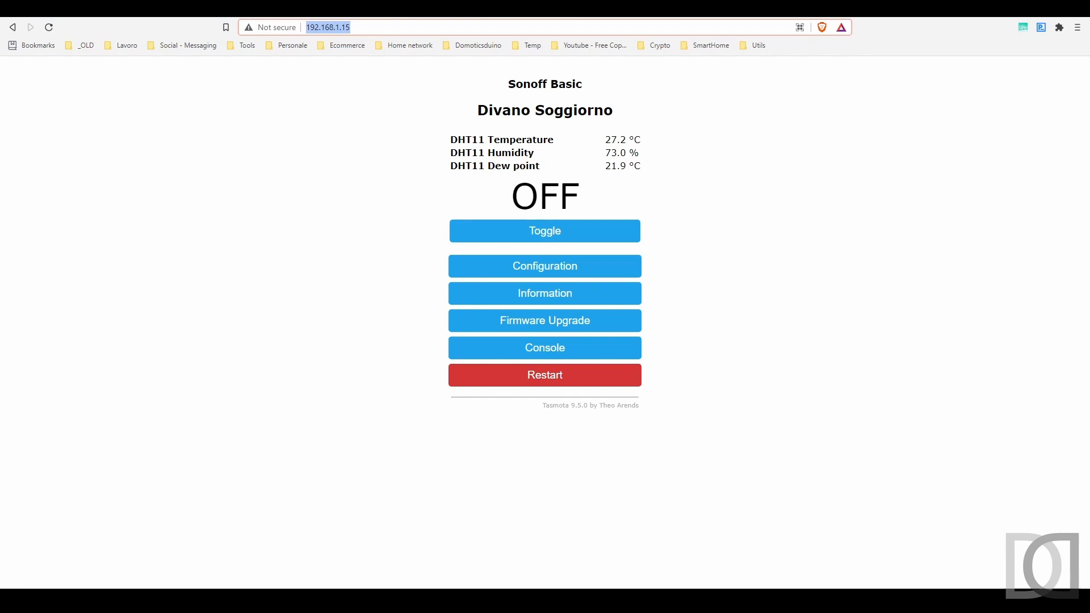
click(351, 27)
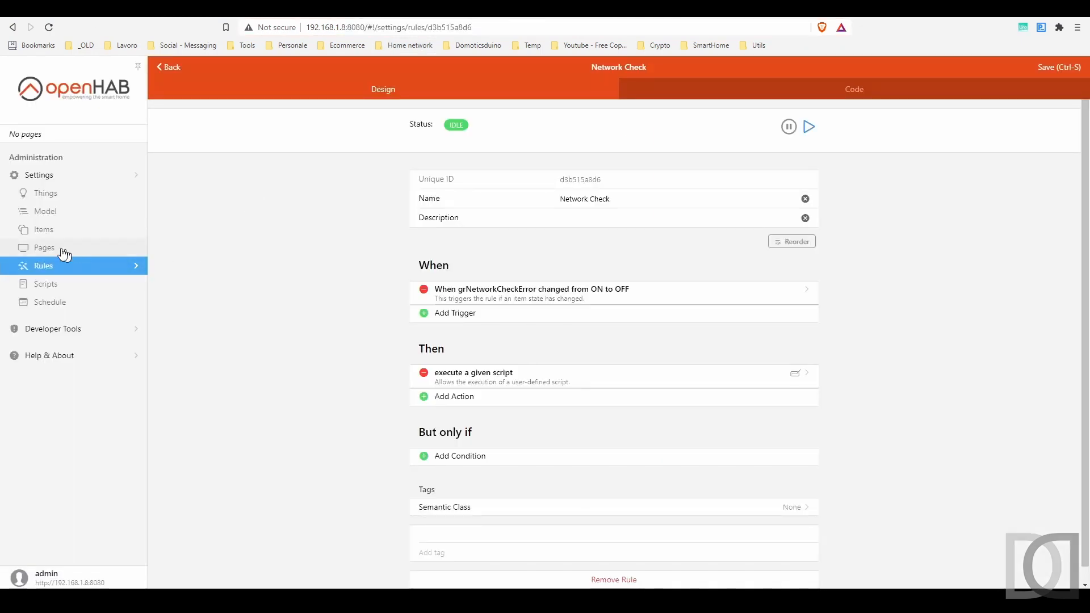
click(43, 230)
text(network)
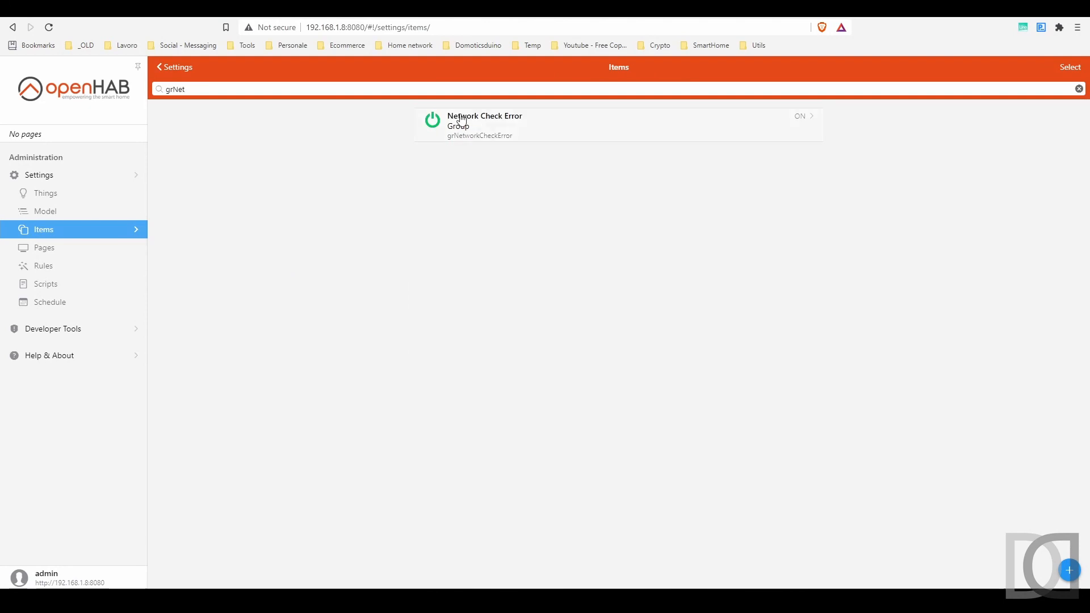
click(523, 128)
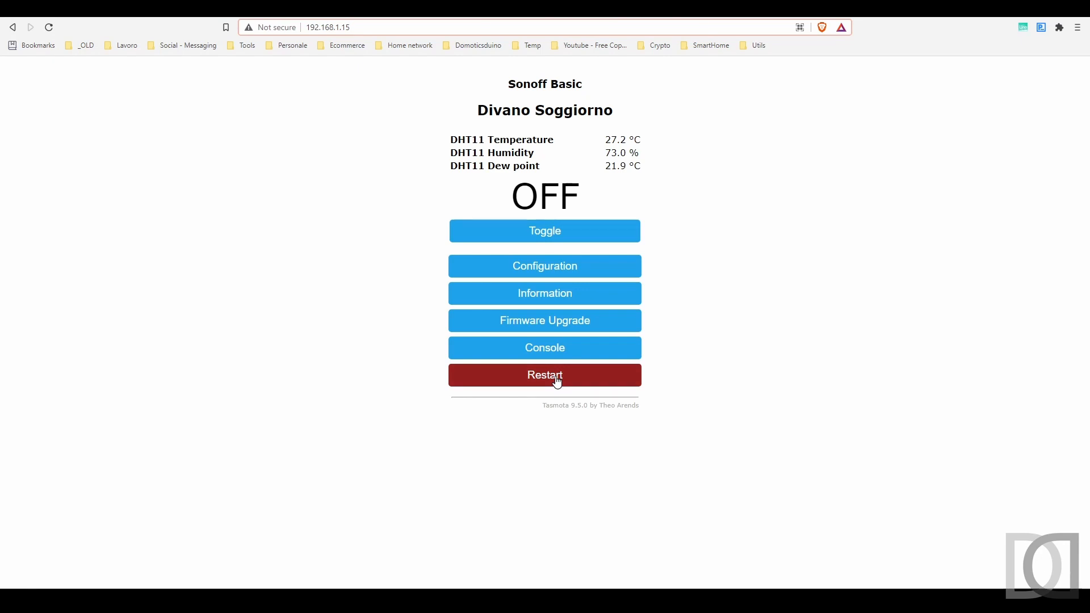
Start a continuous ping to 192.168.1.15 /t in a Command Prompt
click(358, 531)
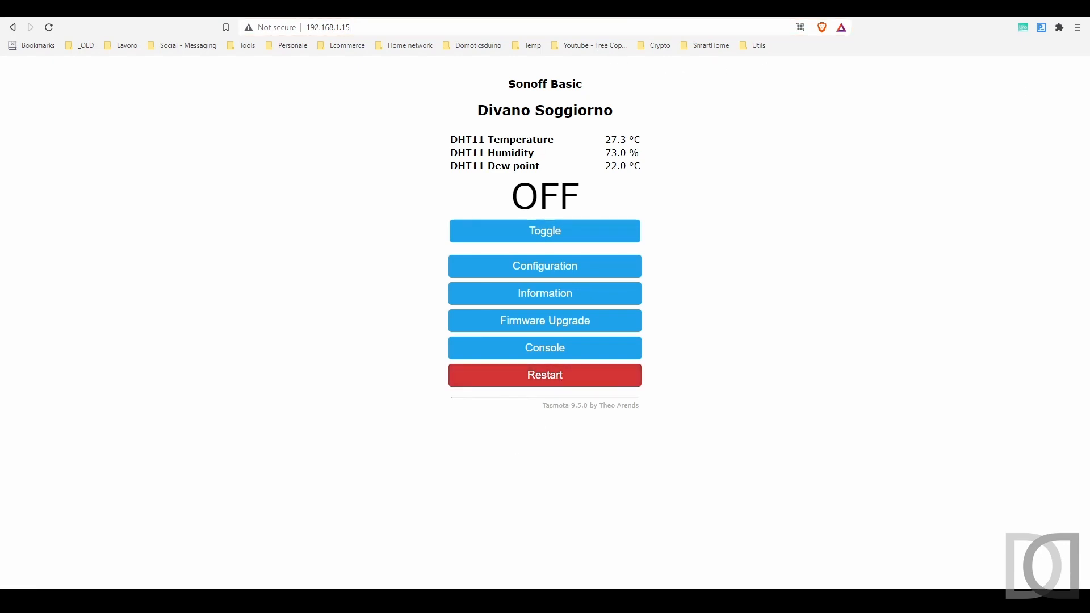
drag(703, 121, 724, 184)
text(pi)
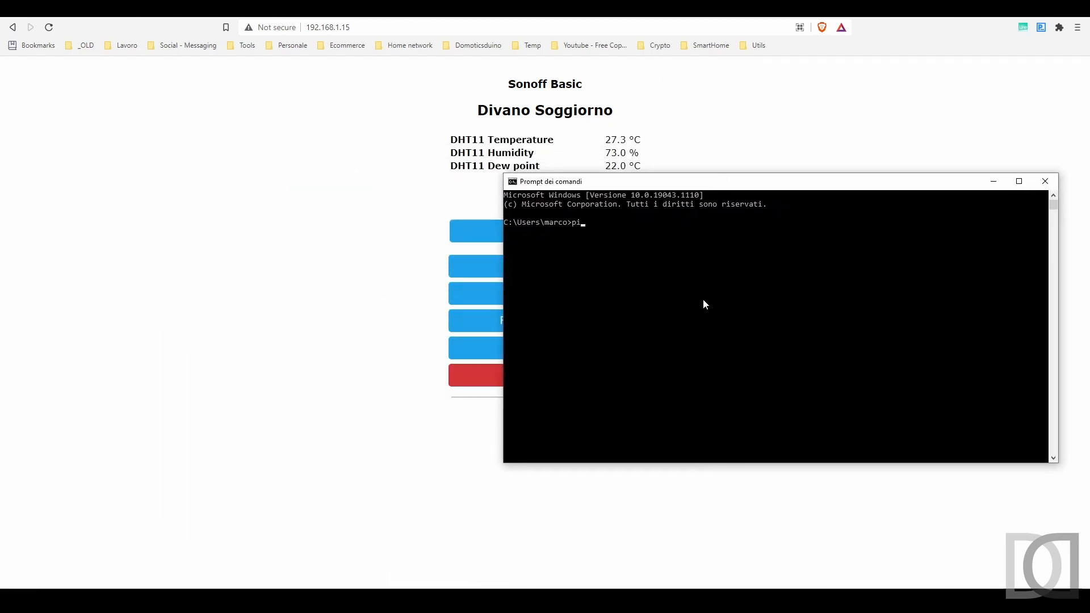
text(ng 192.168.1.15 /t)
key(Return)
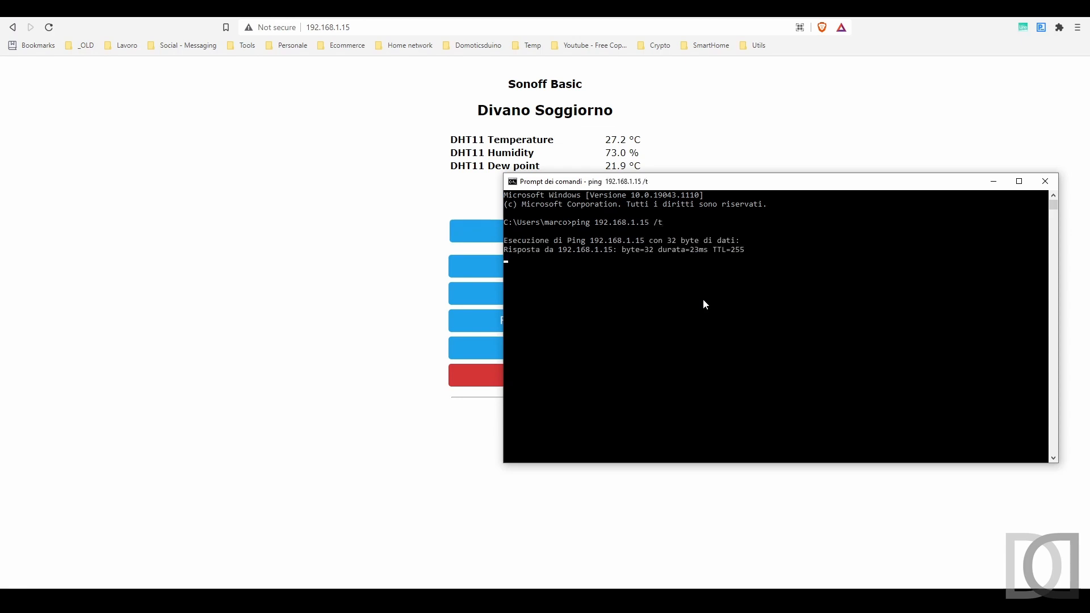
Restart the Sonoff device from its Tasmota page and confirm
drag(658, 182, 795, 144)
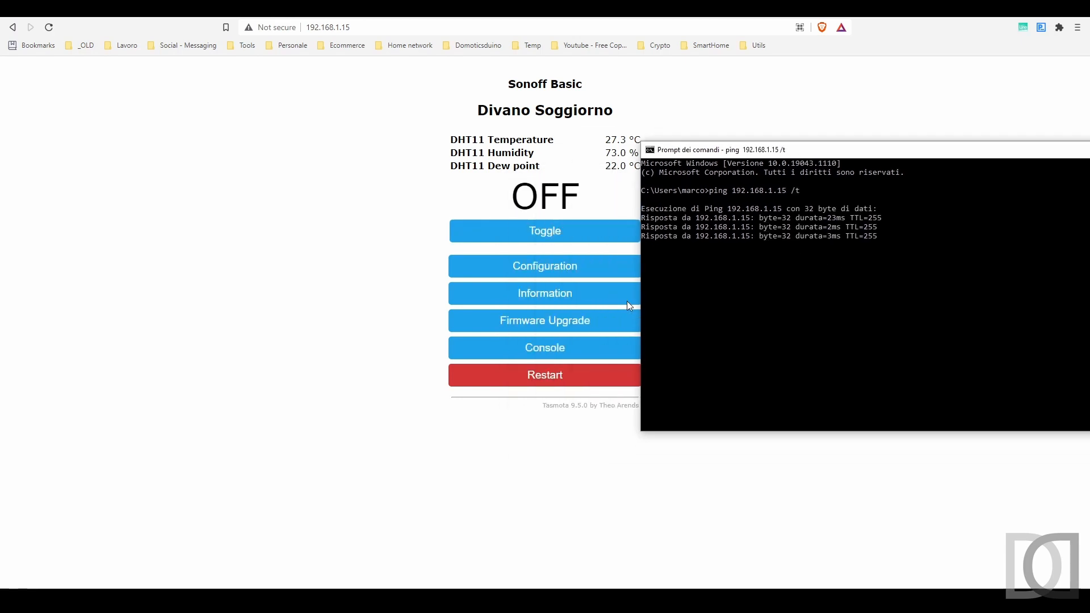
click(550, 377)
key(Return)
Stop the ping, rerun it against 192.168.1.35, then stop it again
key(alt+Tab)
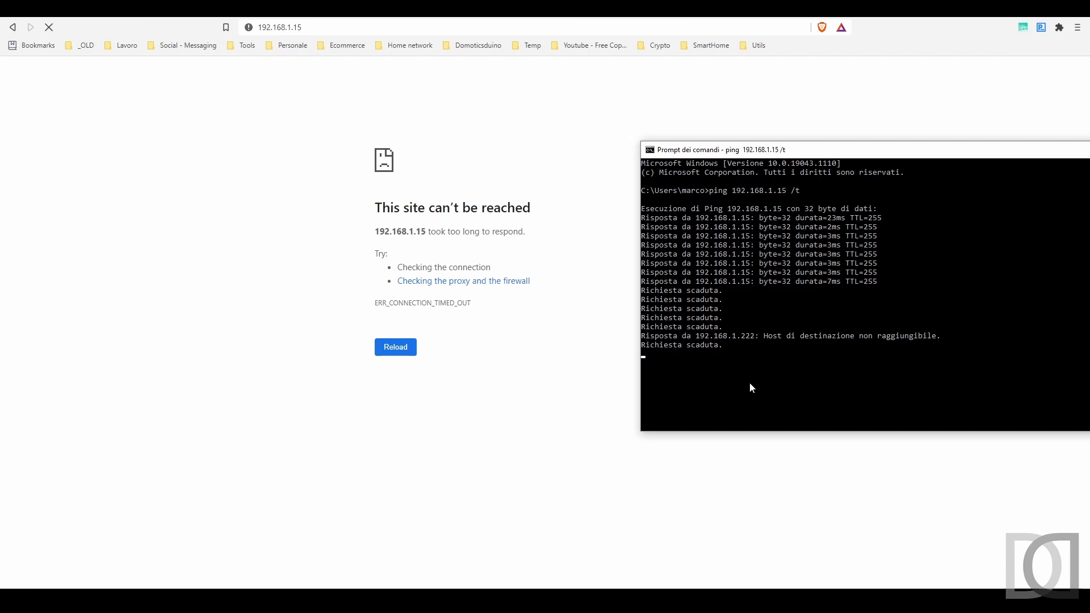
key(ctrl+c)
key(Up)
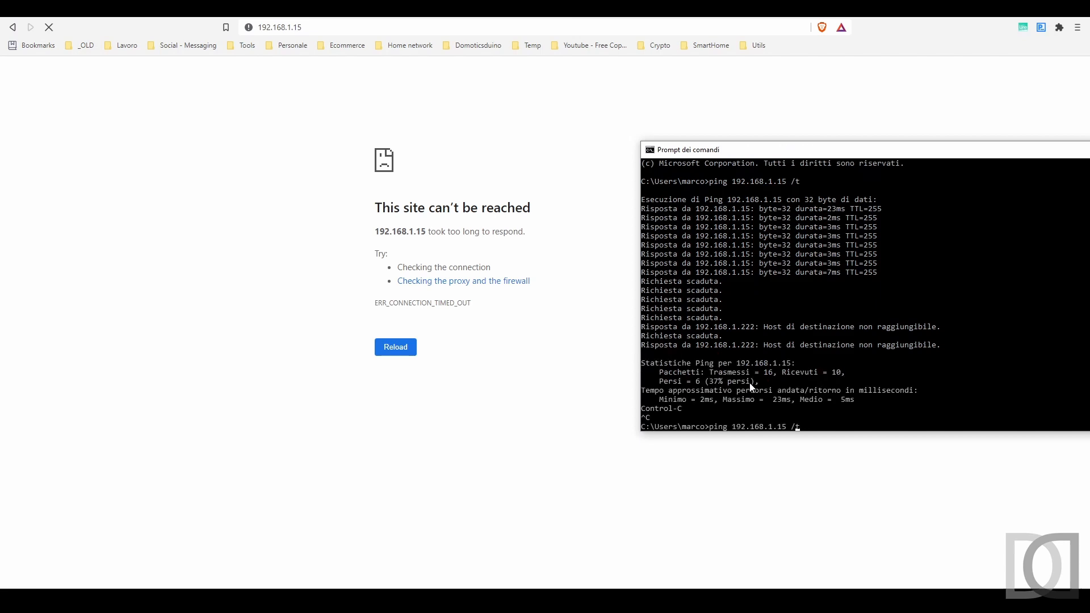
key(Left)
key(Left)
key(Left)
key(Left)
key(BackSpace)
text(3)
key(Return)
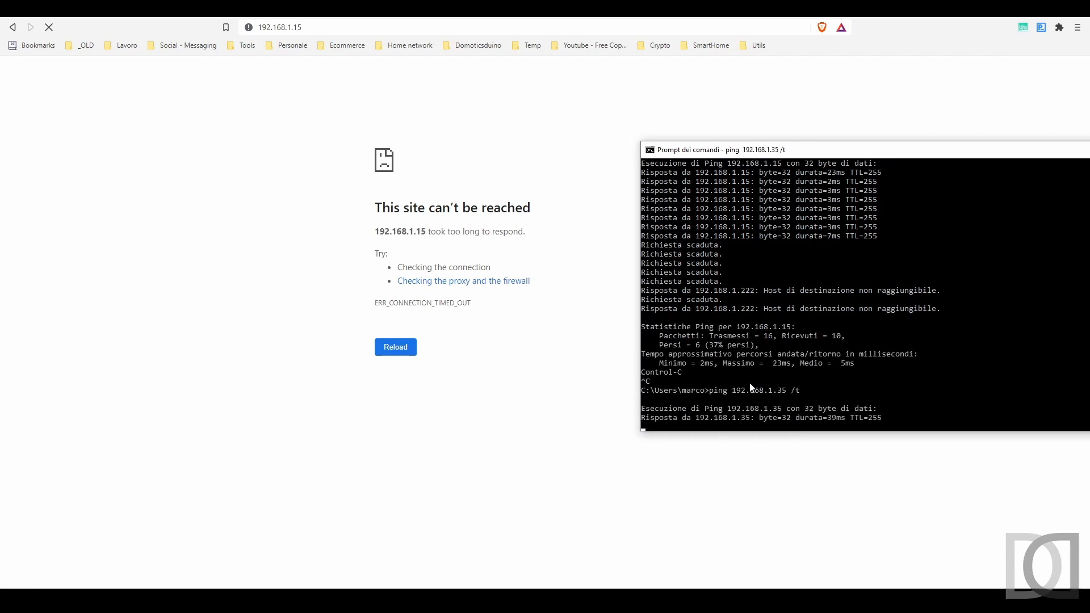
key(ctrl+c)
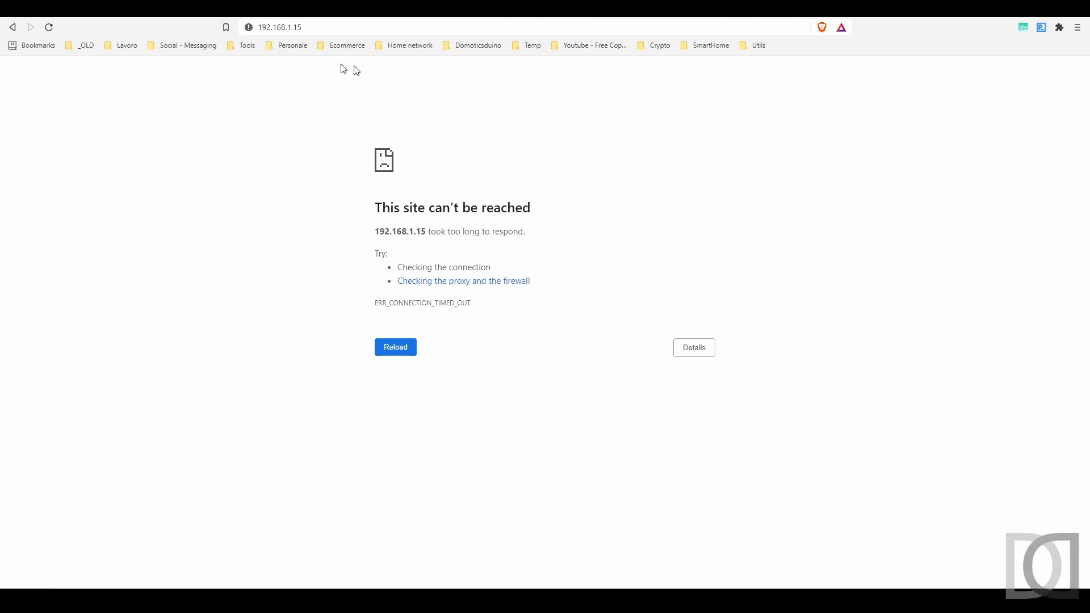
Load the Sonoff web page at 192.168.1.35, correcting the mistyped 192.168.1.235
key(ctrl+l)
key(End)
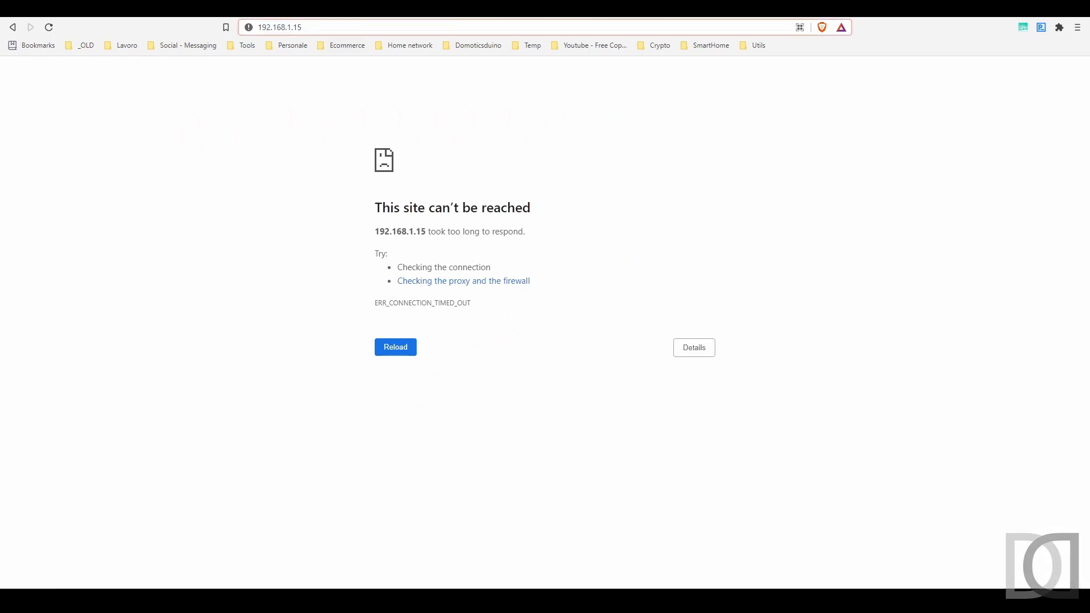
key(BackSpace)
key(BackSpace)
text(235)
key(Return)
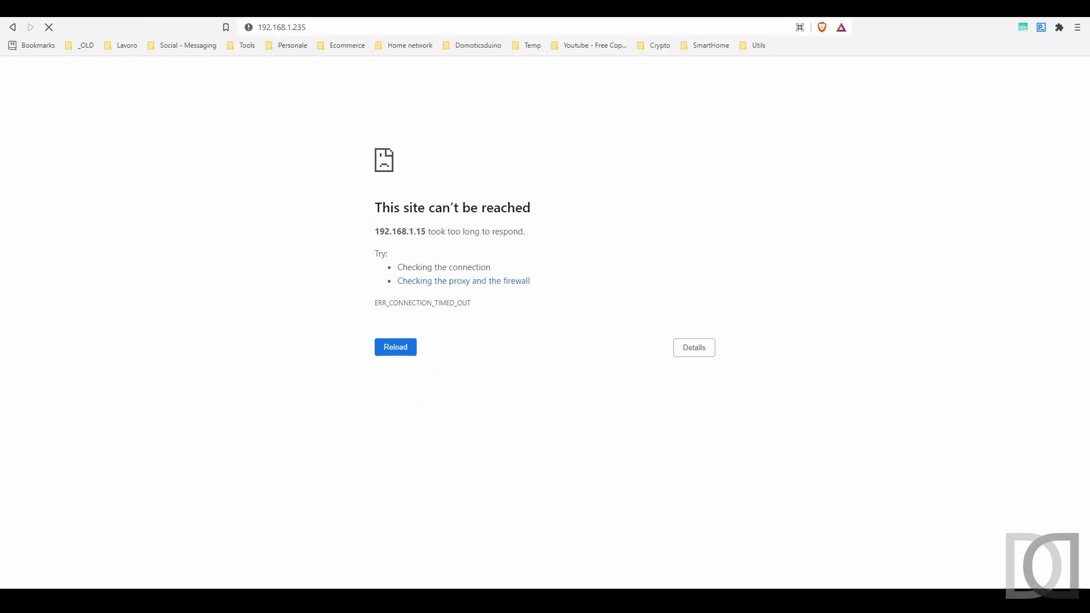
click(296, 27)
click(307, 27)
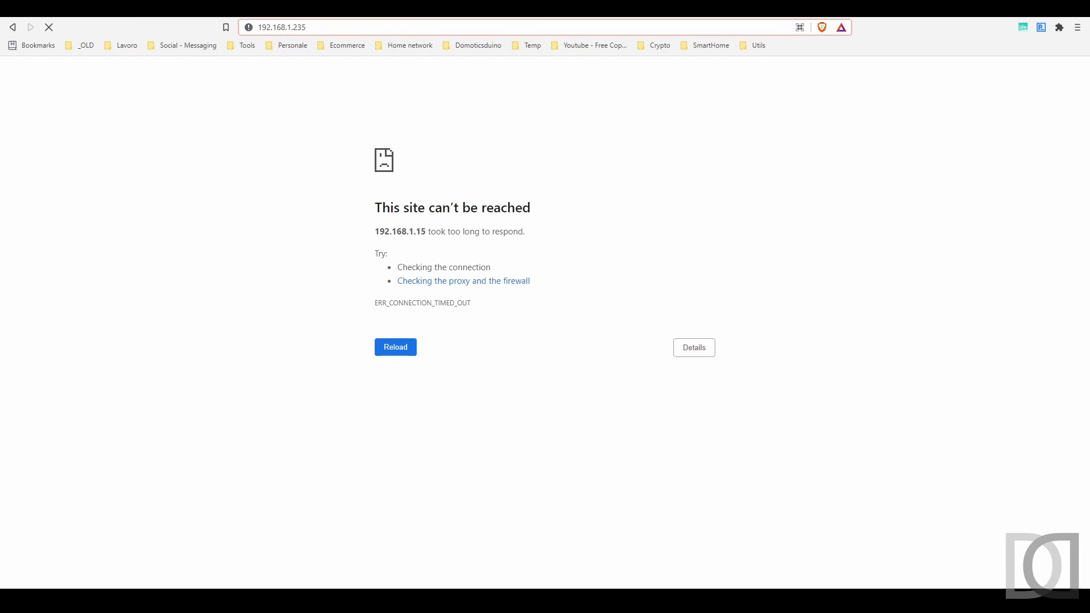
key(BackSpace)
key(BackSpace)
key(BackSpace)
text(35)
key(Return)
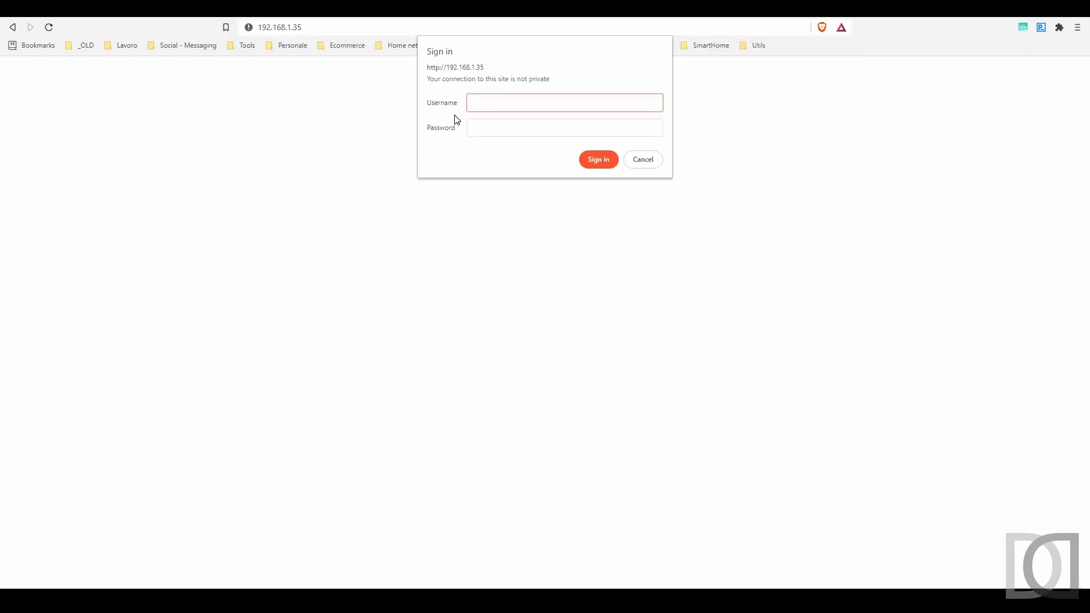
Sign in with the device credentials, check the SonoffBasic05 online item, and open Rules
text(admin)
key(Tab)
text(ad)
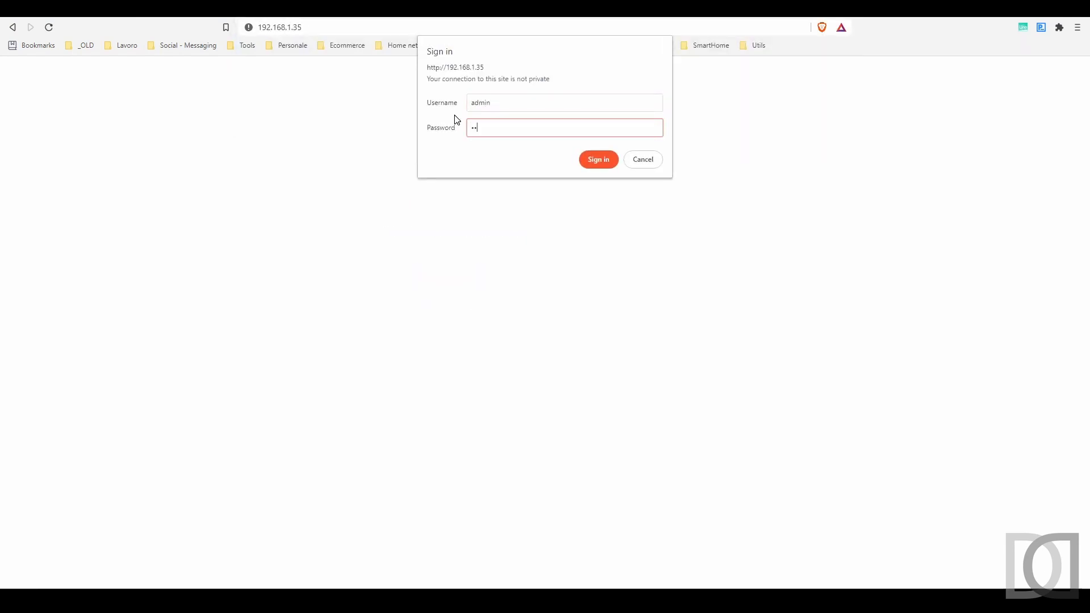
text(min)
key(Return)
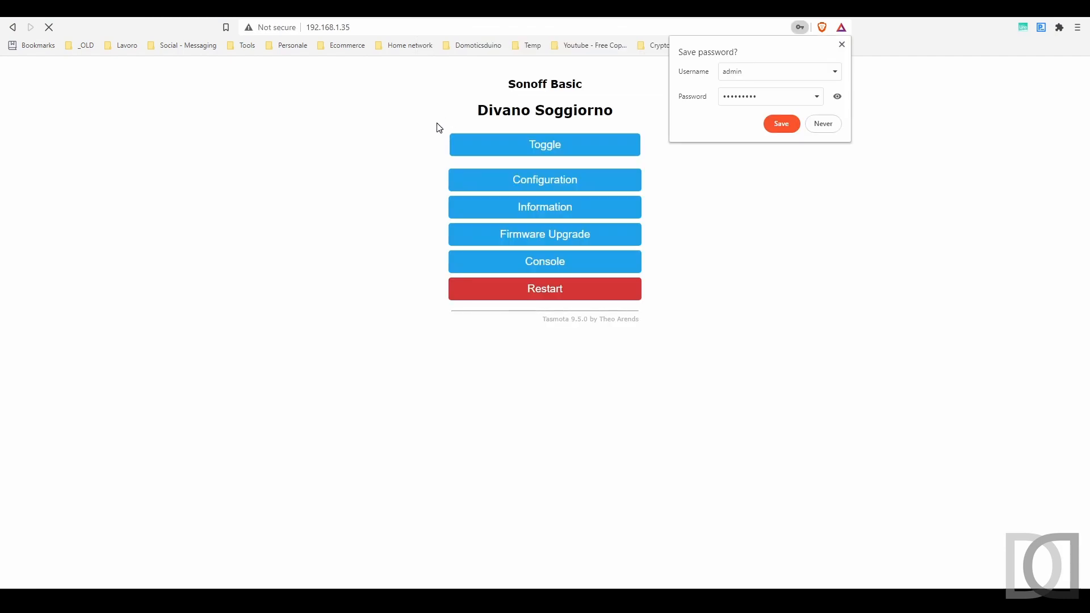
click(842, 45)
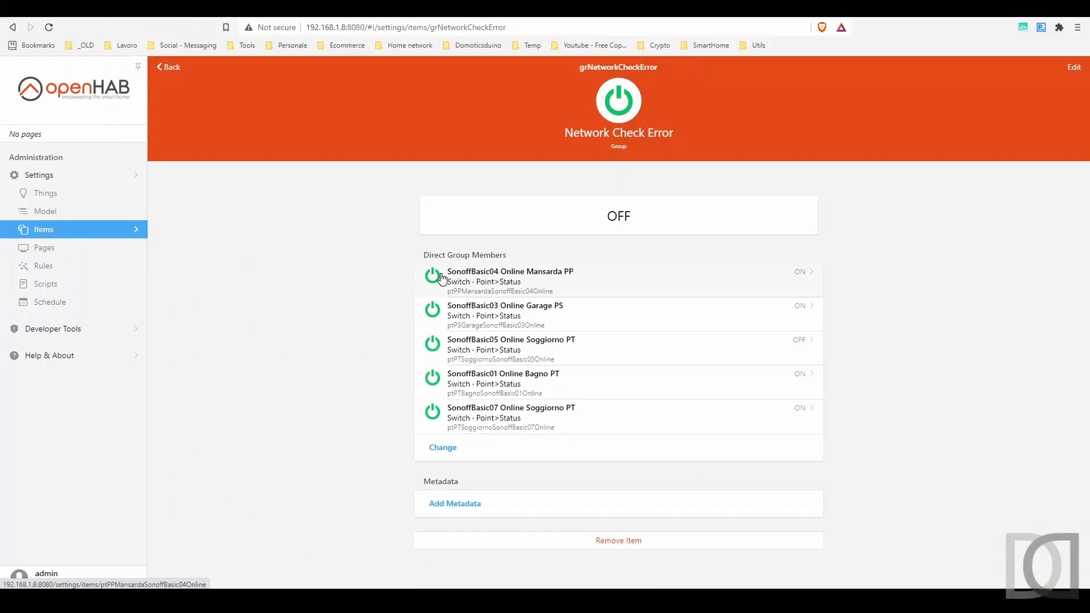
click(471, 357)
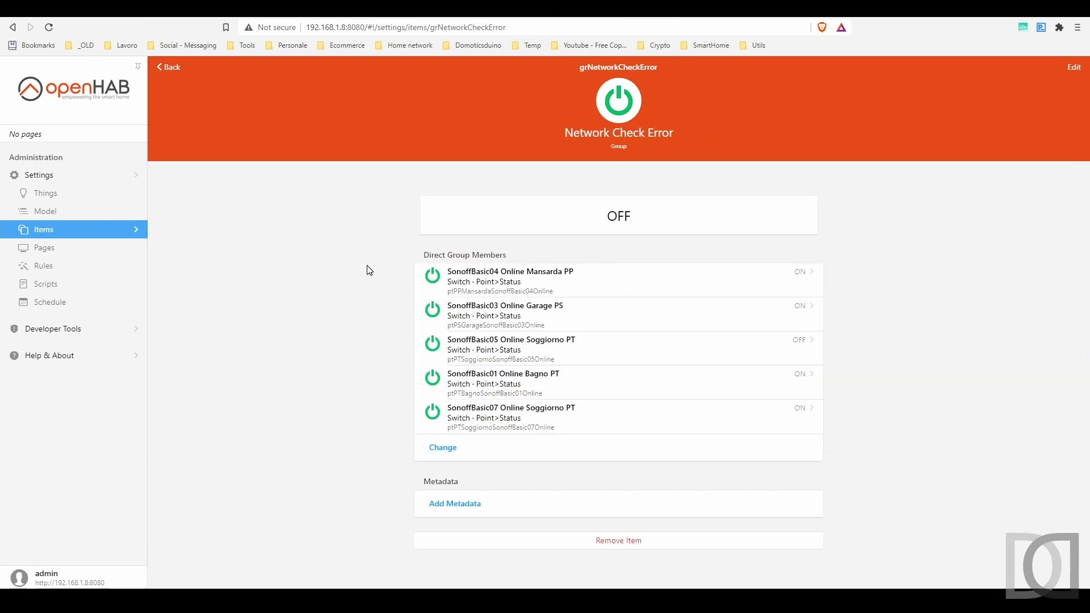
click(75, 269)
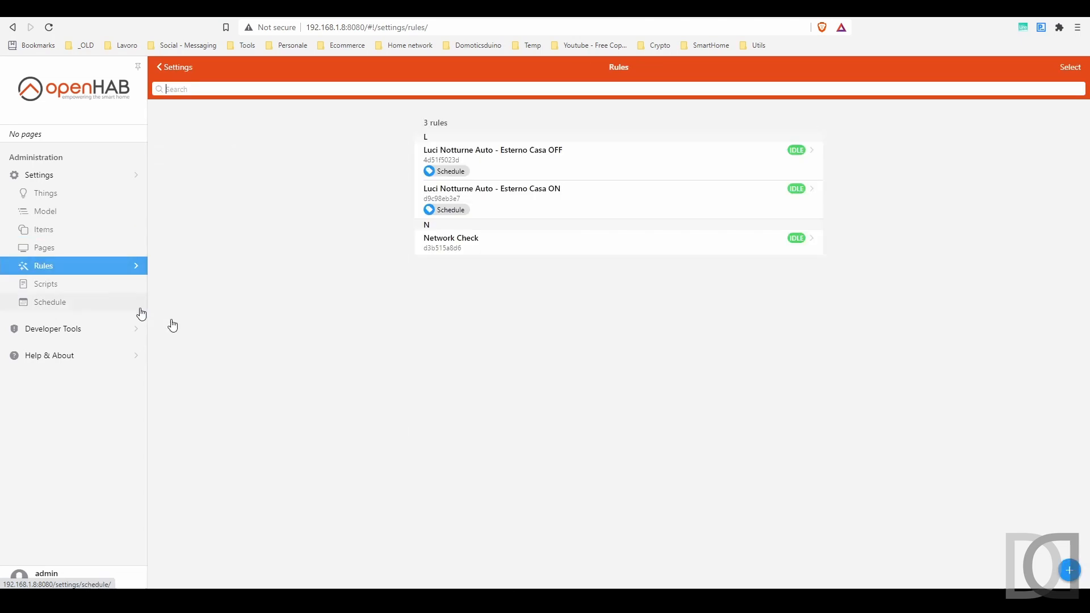
Add an item-event trigger on grNetworkCheckError to the Network Check rule
click(471, 253)
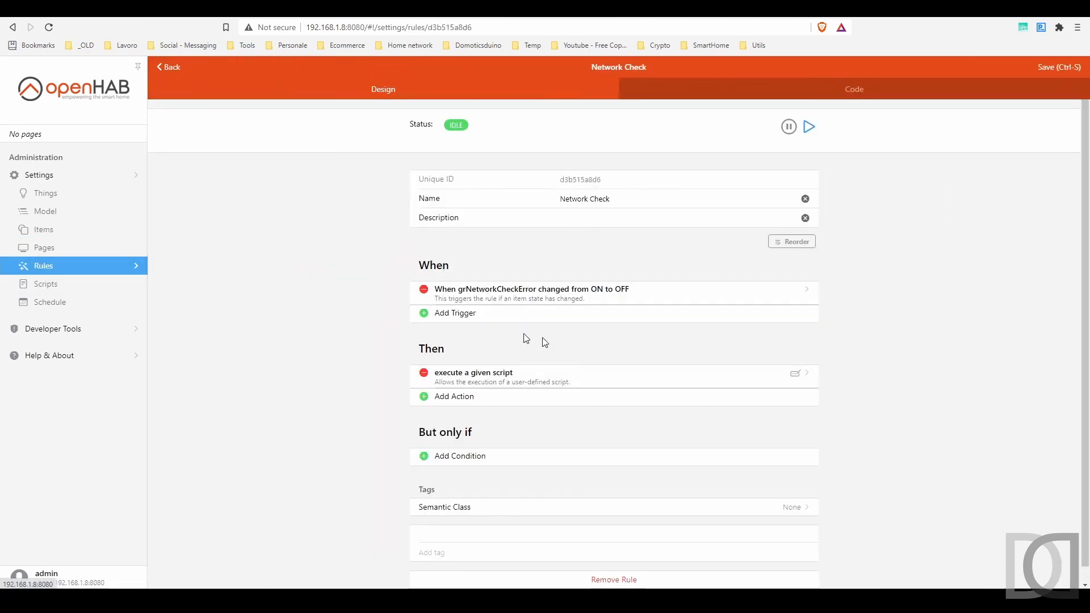
click(455, 313)
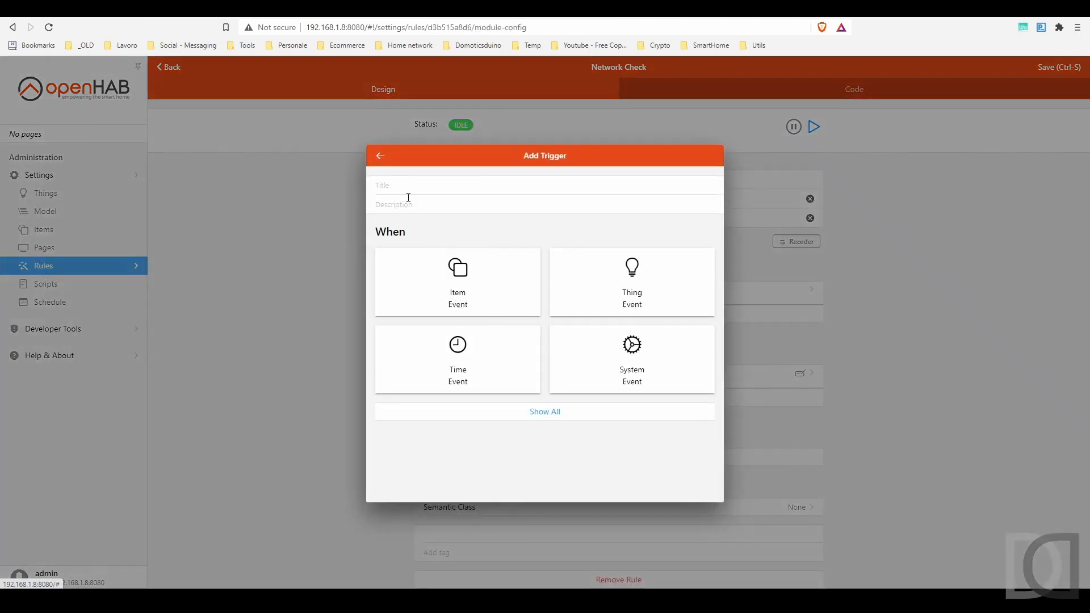
click(461, 284)
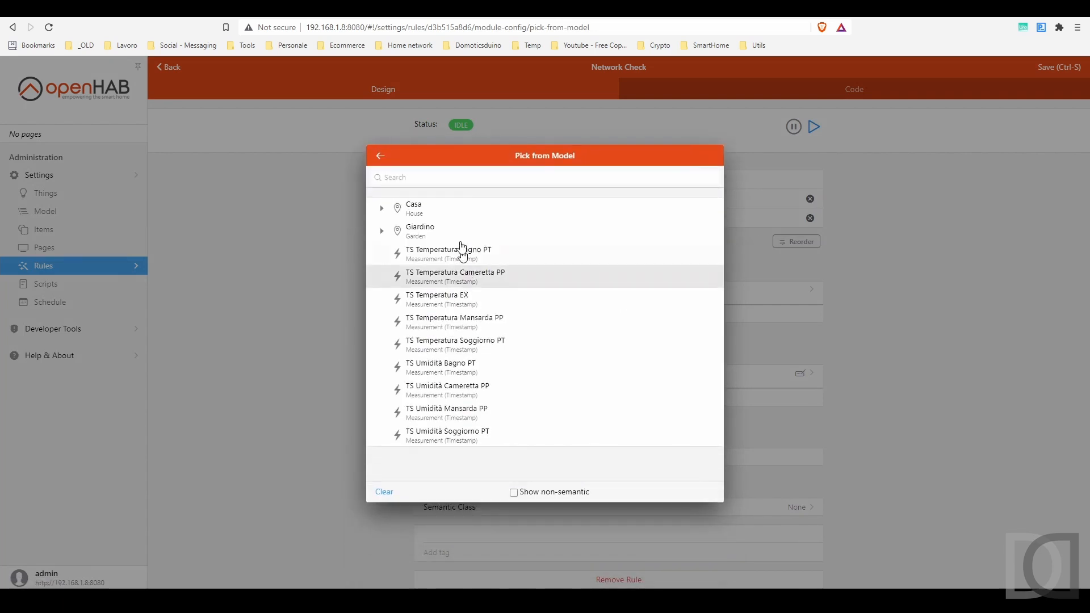
text(grNet)
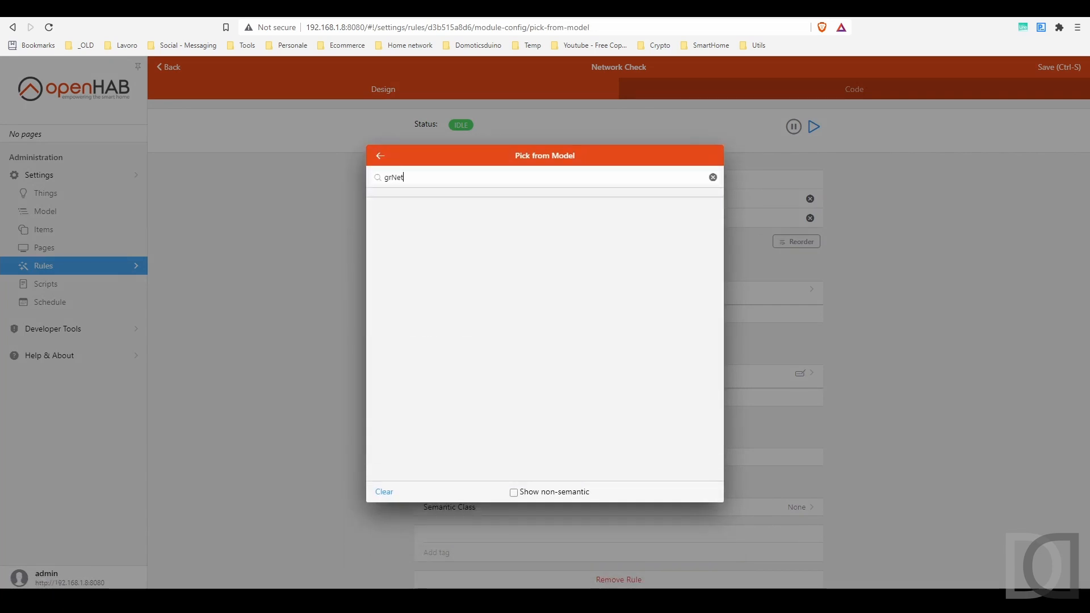
click(533, 493)
click(712, 156)
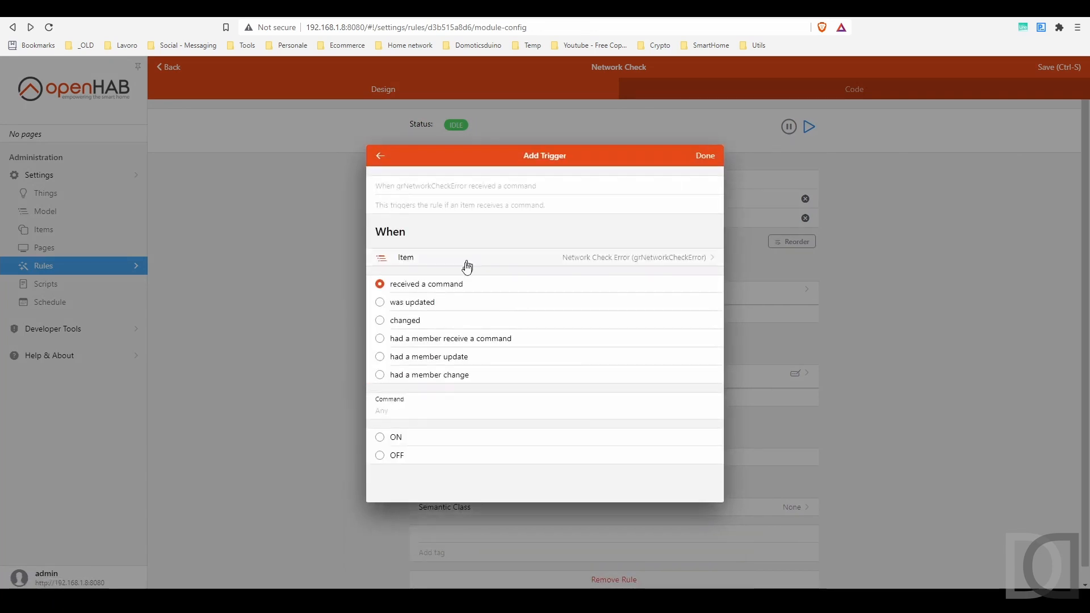
Make the trigger fire on a change from OFF to ON and save the rule
click(403, 321)
click(397, 410)
text(OFF)
key(Tab)
text(O)
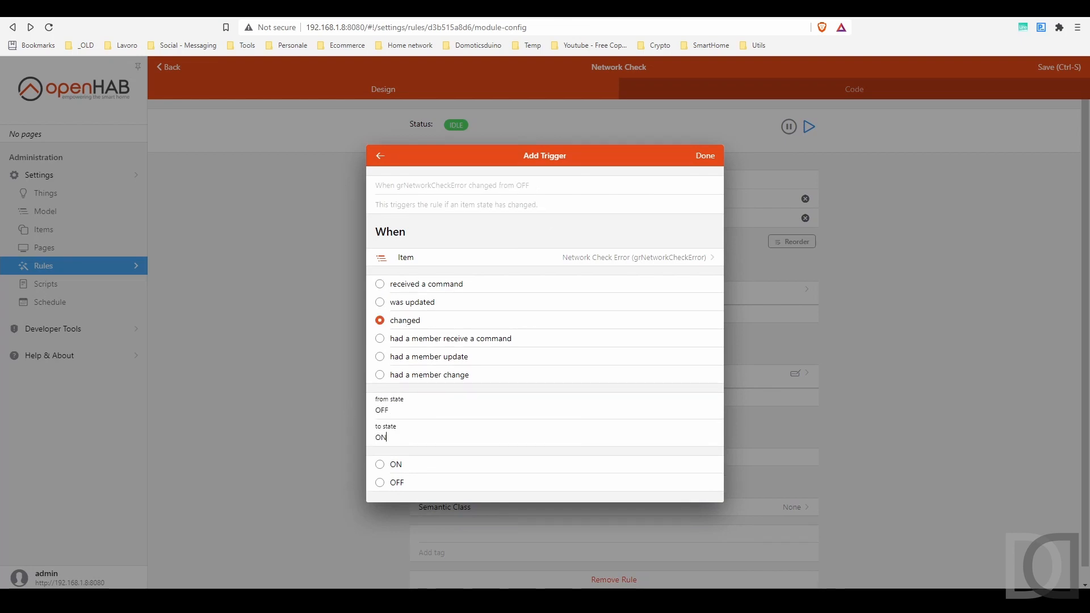
click(705, 156)
click(1060, 68)
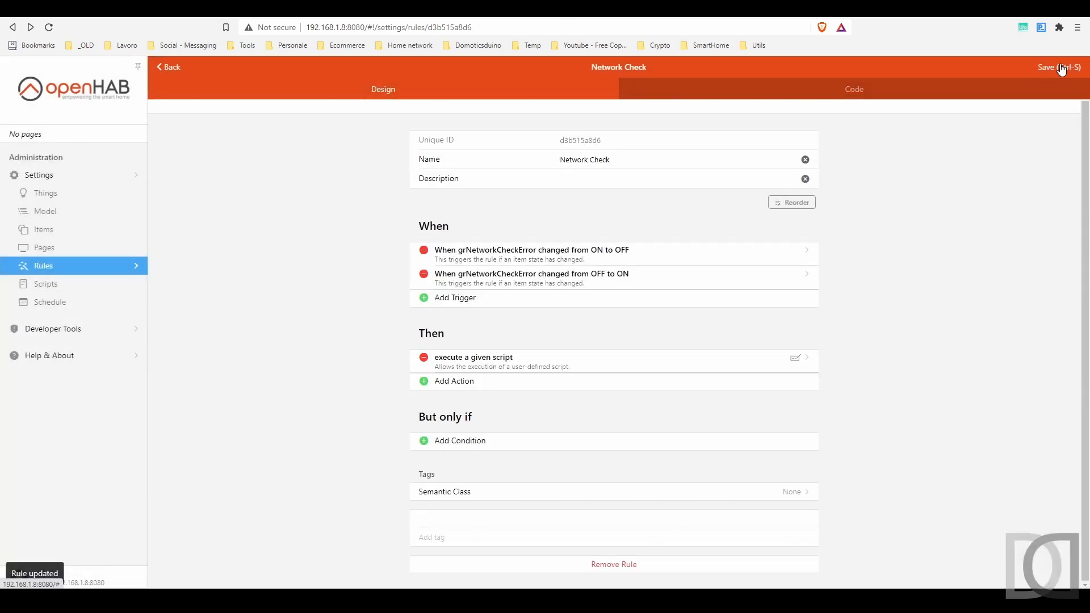
click(170, 67)
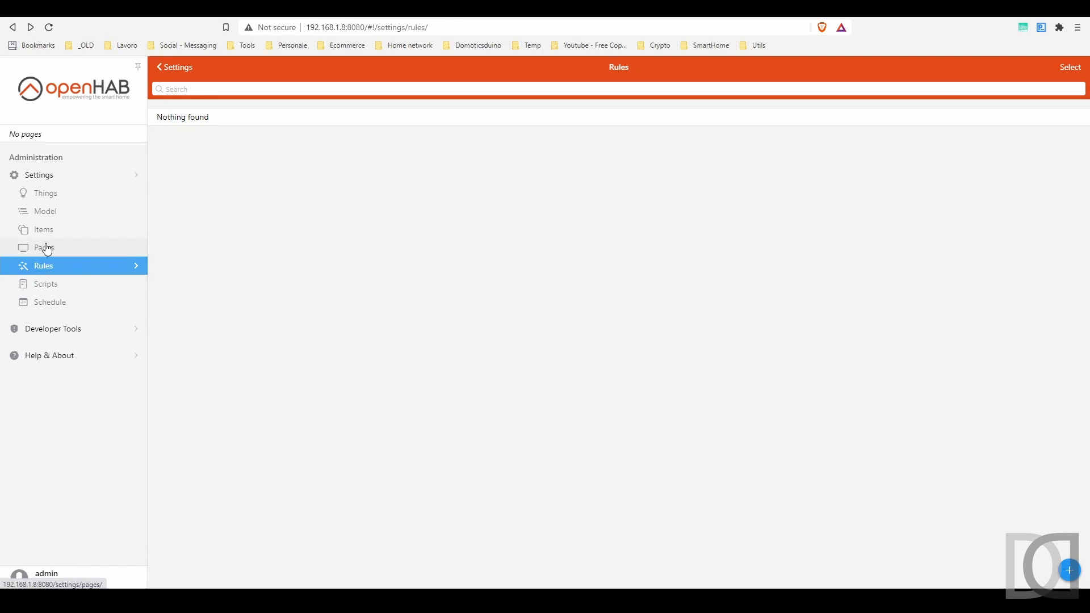
Open the Network Check Error group via a 'grNet' item search, then restart the Sonoff in Tasmota
click(42, 233)
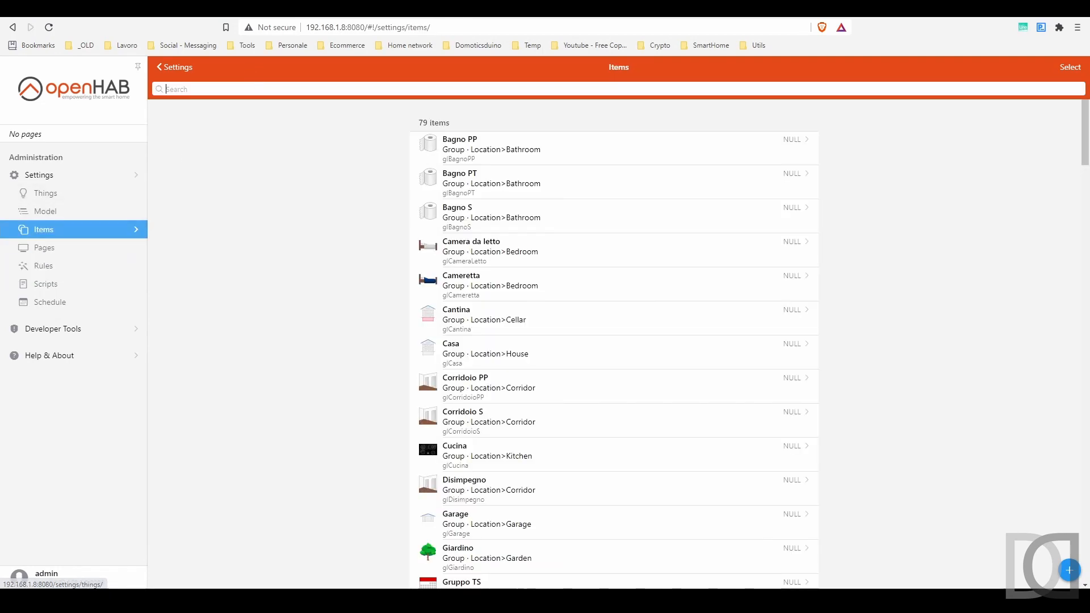
text(grNet)
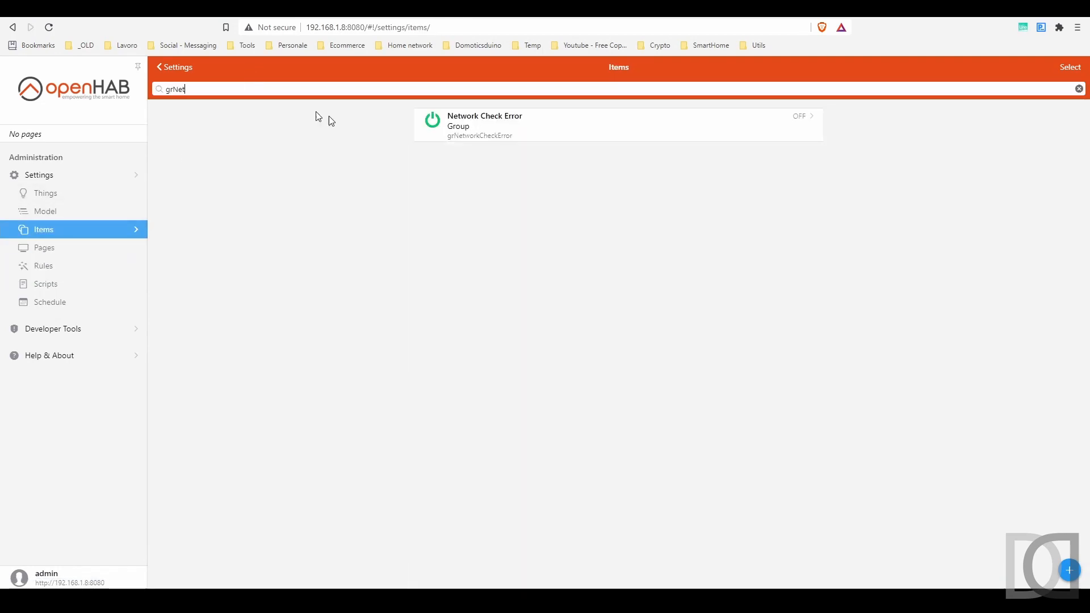
click(462, 136)
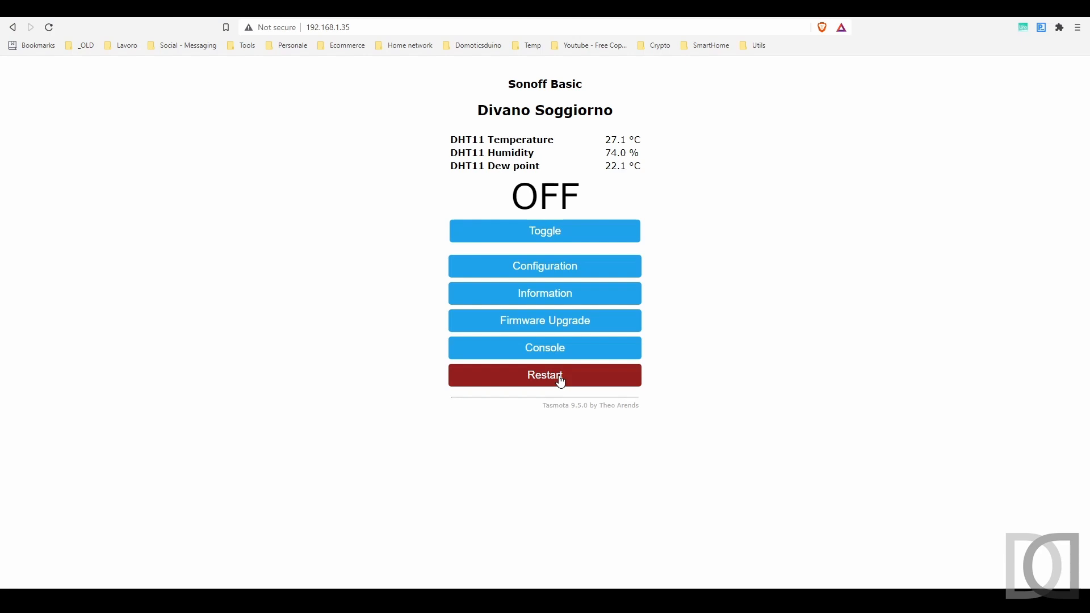
click(561, 381)
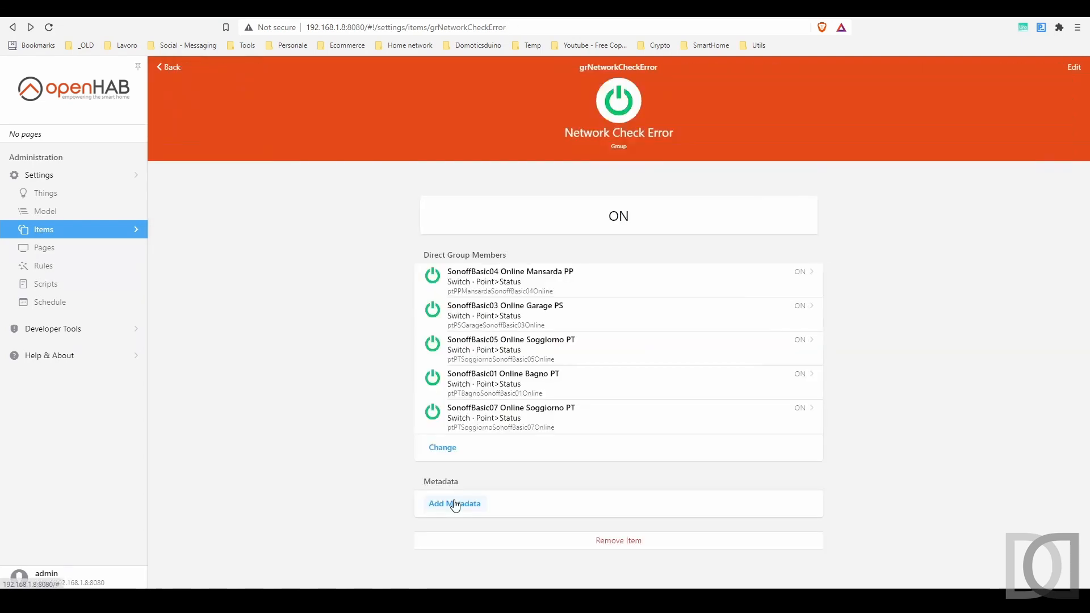
Attach a custom influxdb metadata namespace with value alert to grNetworkCheckError
click(455, 504)
click(545, 545)
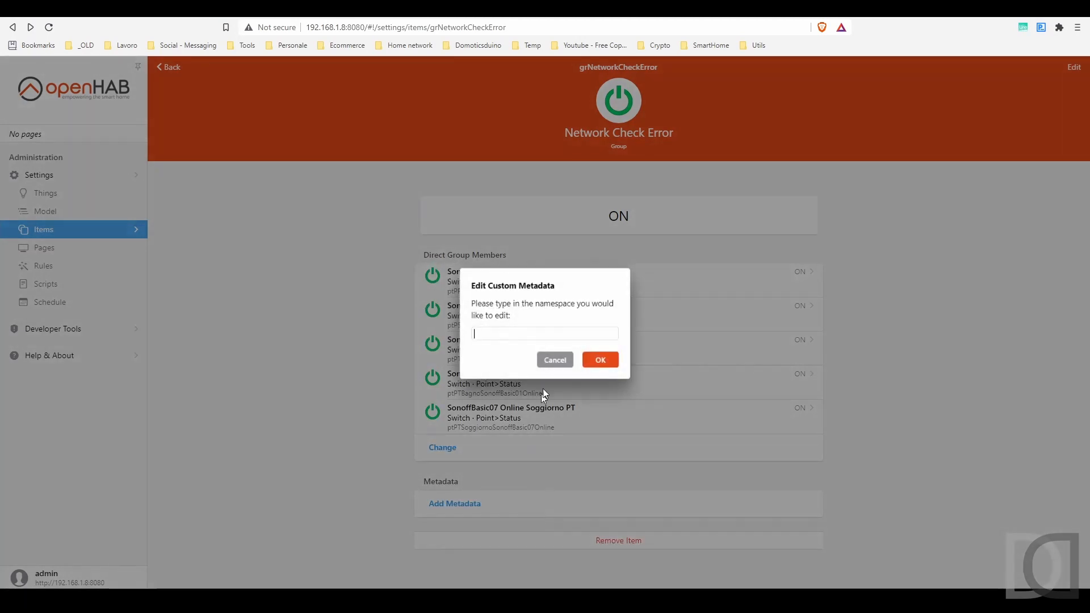
text(influxdb)
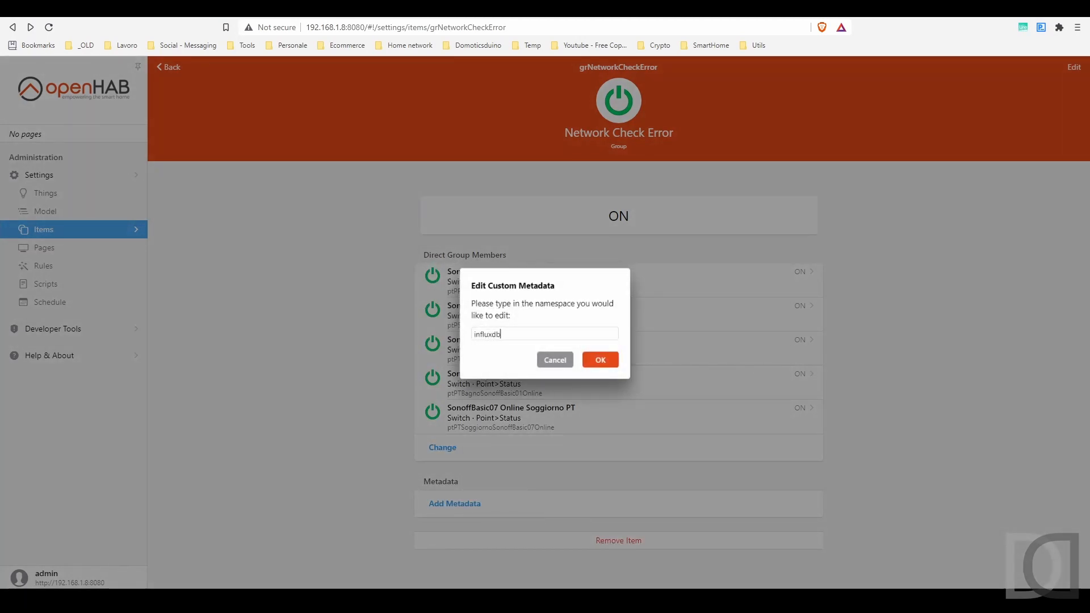
key(Return)
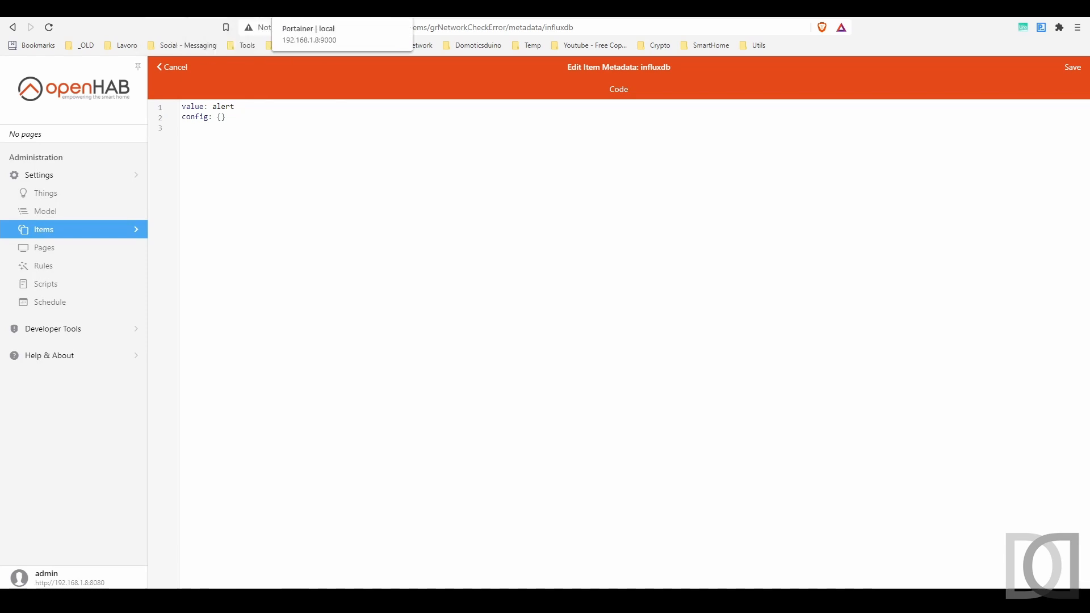
click(204, 9)
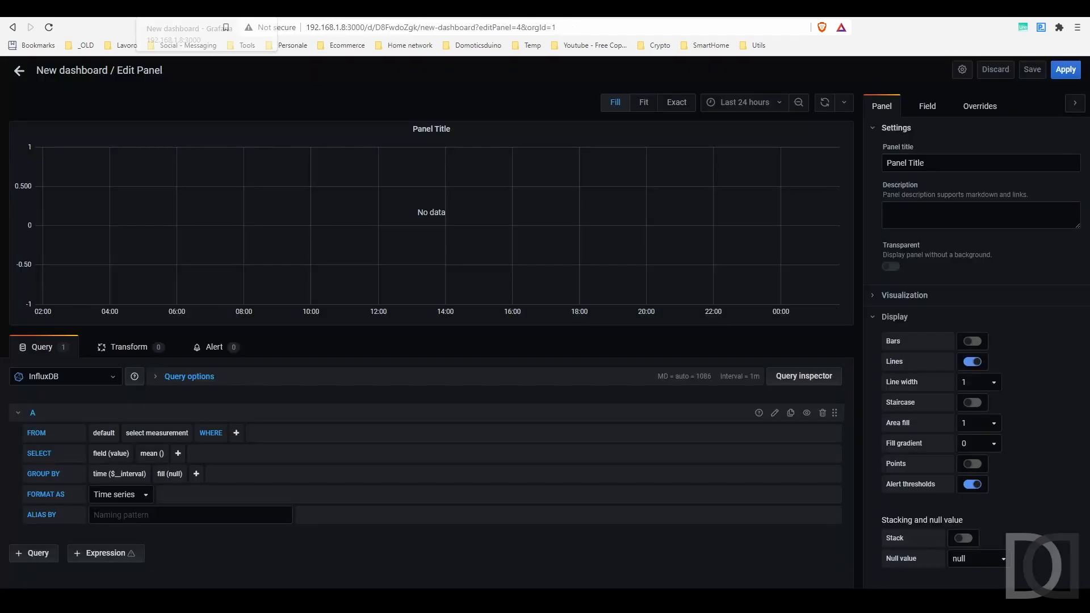
Query the alert measurement without mean(), time or fill(null) grouping, zoomed to recent changes
click(166, 434)
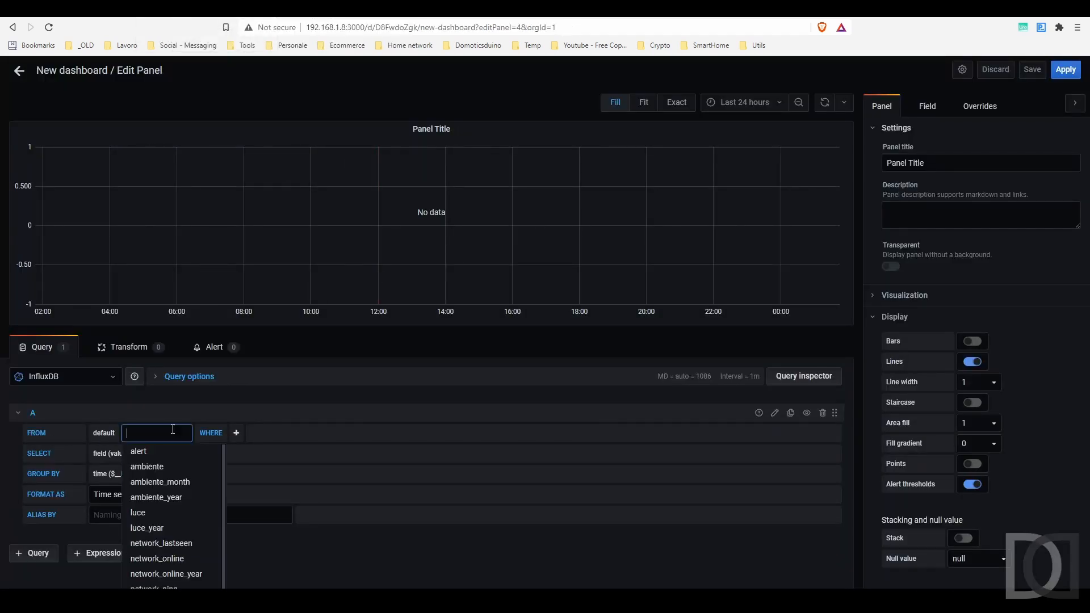
click(148, 454)
click(973, 342)
click(975, 343)
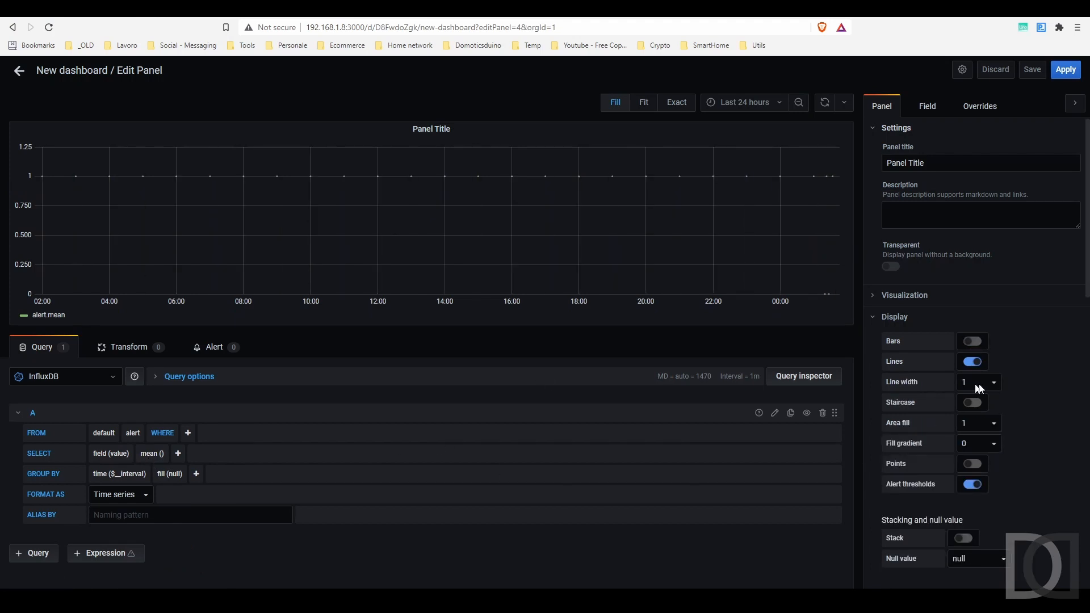
click(153, 453)
click(161, 473)
click(98, 475)
click(109, 494)
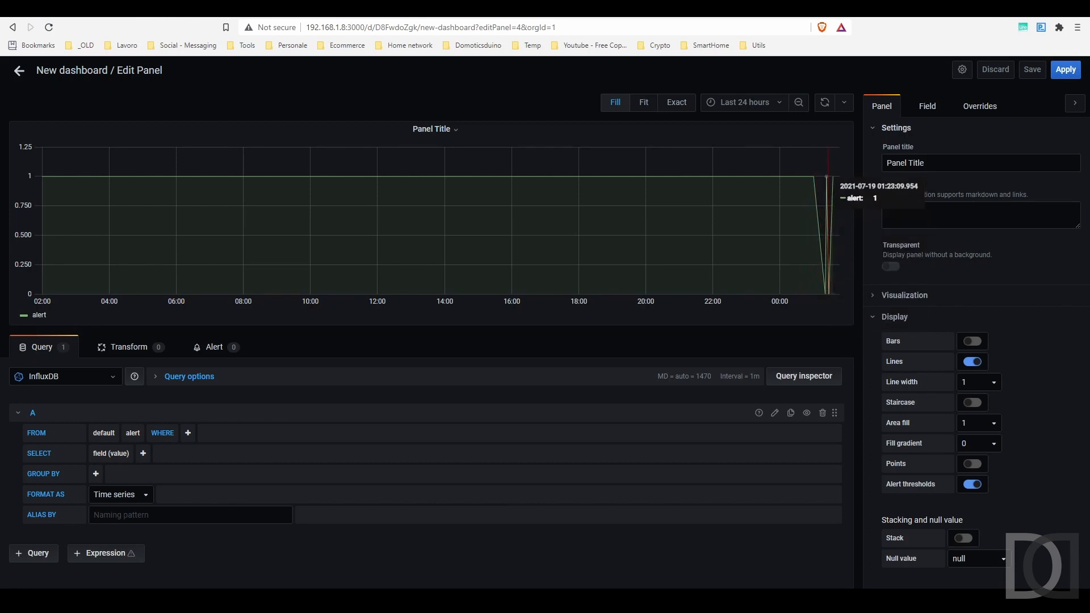
drag(801, 307, 876, 250)
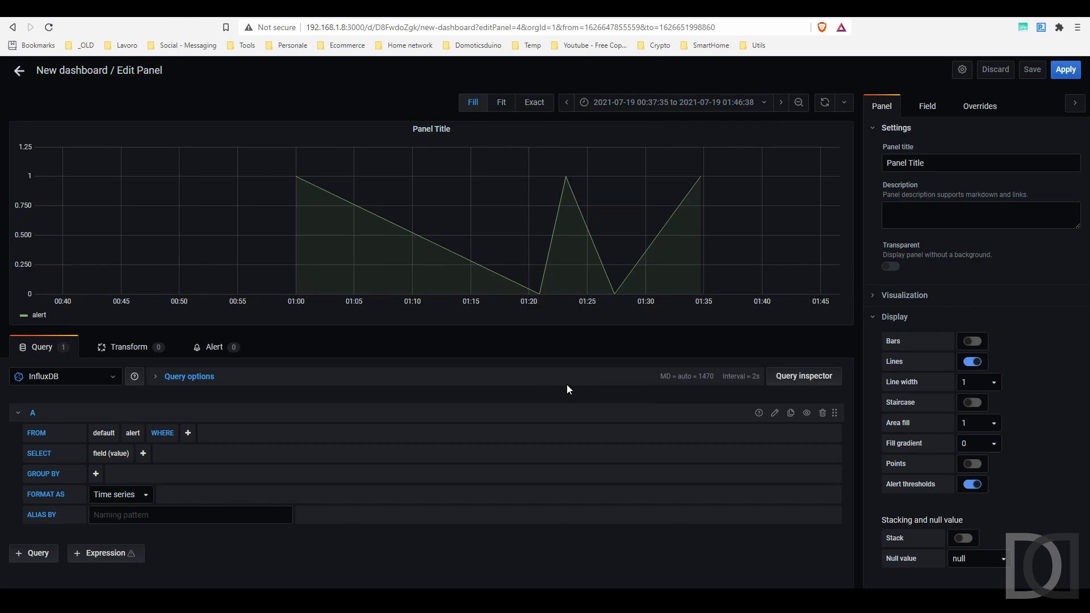
Add a WHERE filter item = grNetworkCheckError to the query
click(188, 432)
click(203, 451)
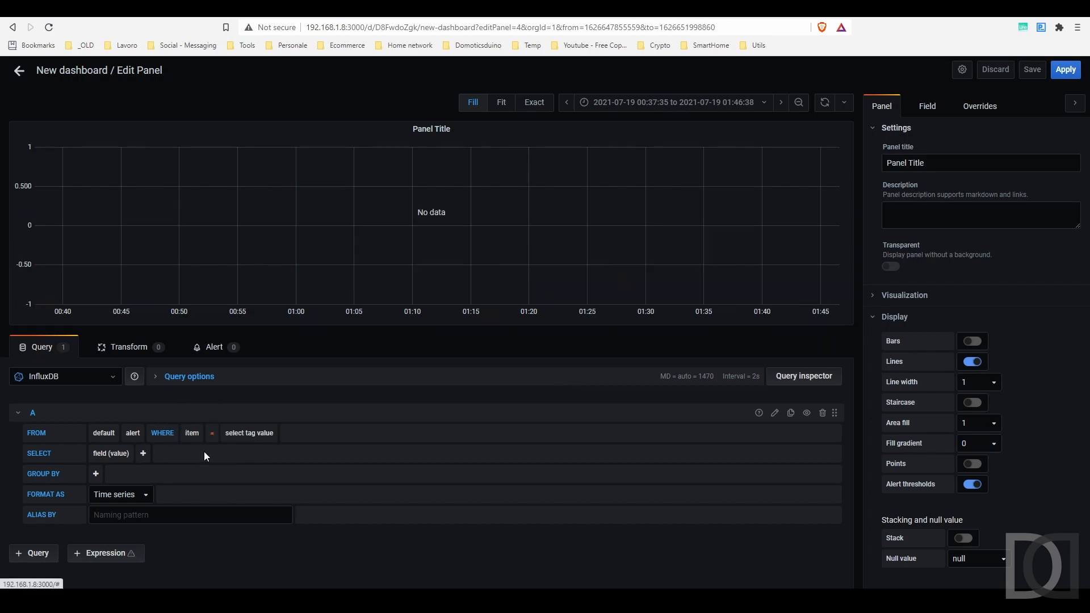
click(251, 433)
click(258, 451)
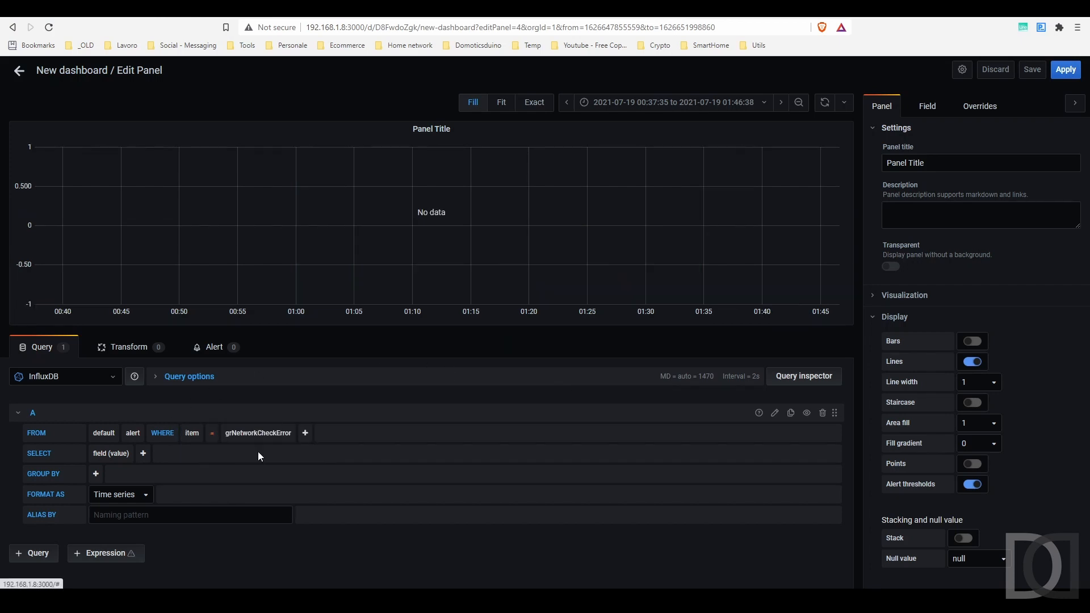